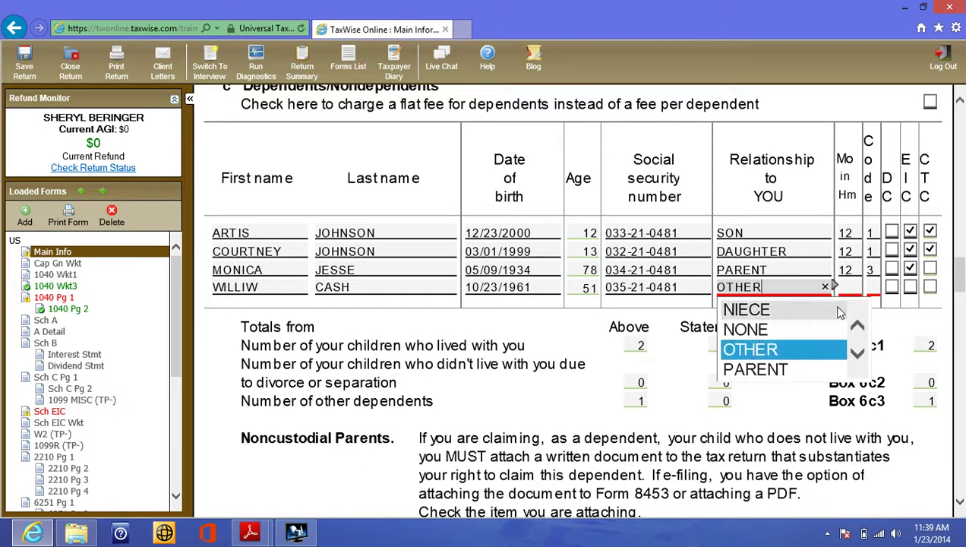
- Try entering 8 months in home for the fourth dependent, then dismiss the invalid-value warning
{"action": "left_click", "coordinate": [849, 287]}
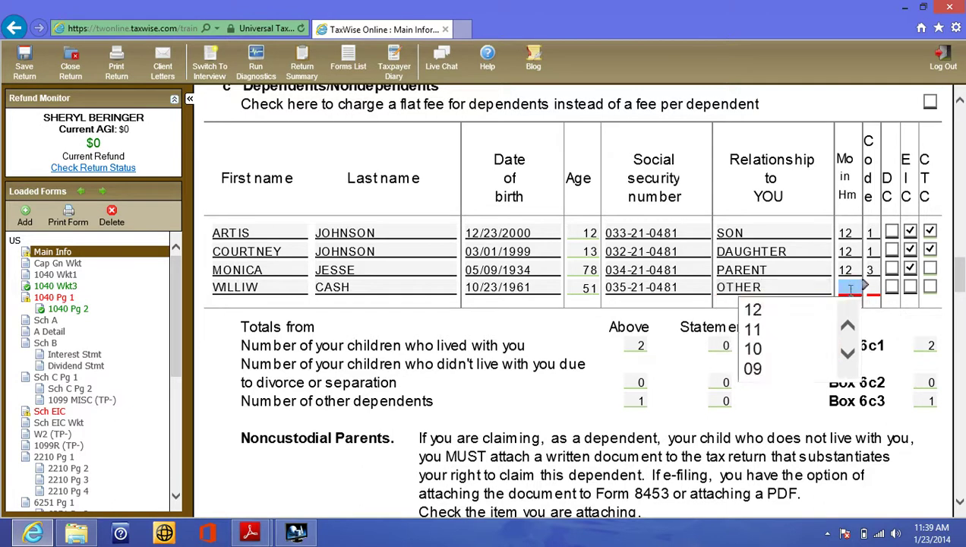
{"action": "type", "text": "8"}
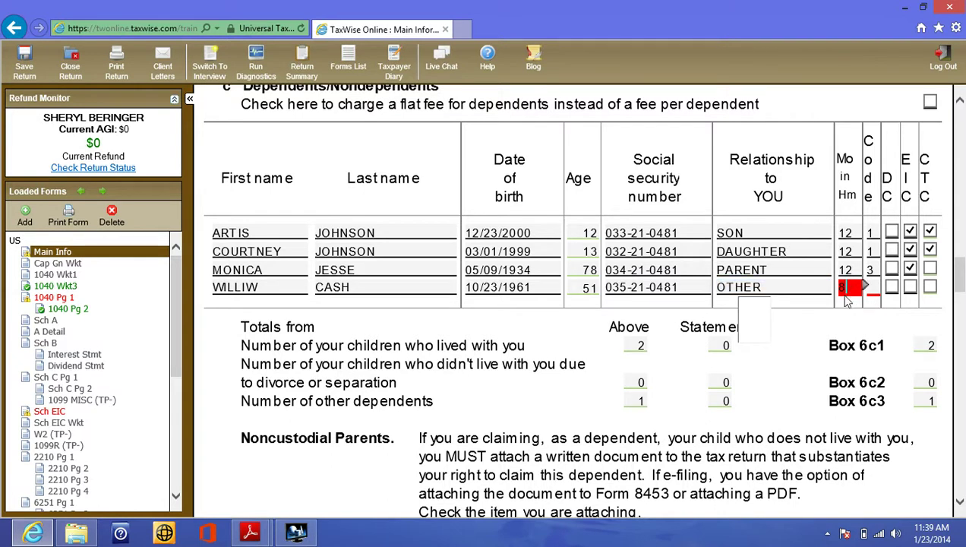
{"action": "left_click", "coordinate": [873, 287]}
{"action": "left_click", "coordinate": [255, 531]}
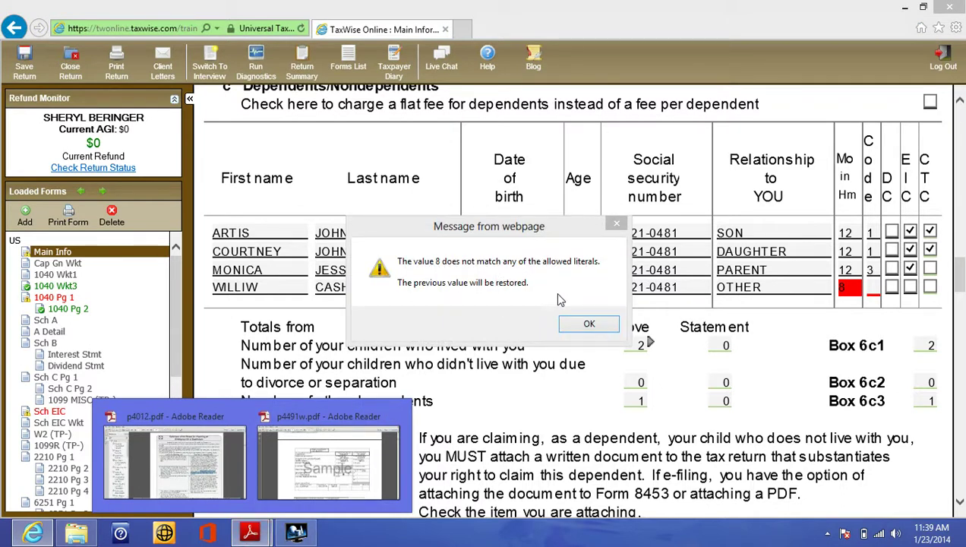
{"action": "left_click", "coordinate": [583, 328]}
{"action": "left_click", "coordinate": [585, 331]}
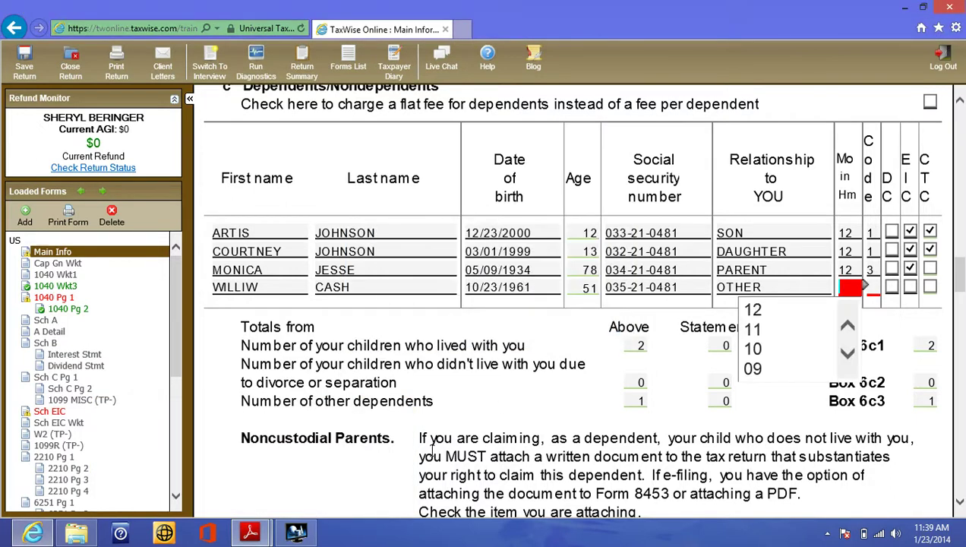
{"action": "left_click", "coordinate": [250, 532]}
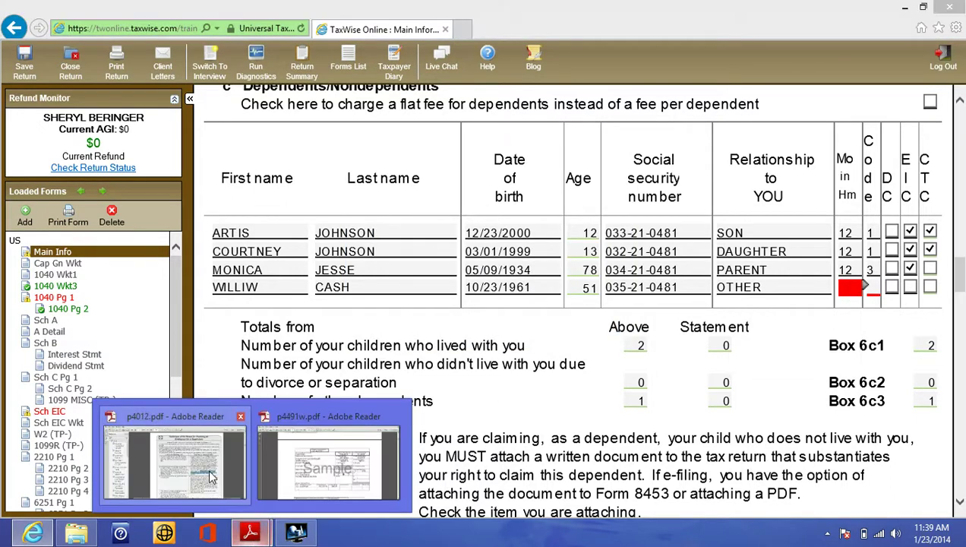
- Review the qualifying relative tests in the dependent exemption rules table on page 39 of p4012.pdf
{"action": "left_click", "coordinate": [211, 478]}
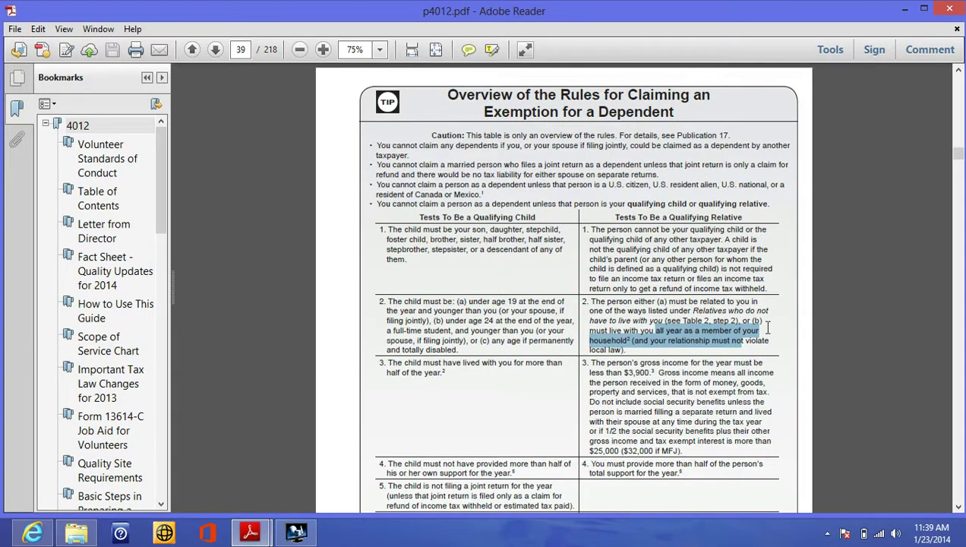
{"action": "scroll", "coordinate": [888, 357], "scroll_direction": "down", "scroll_amount": 3}
{"action": "scroll", "coordinate": [889, 357], "scroll_direction": "down", "scroll_amount": 3}
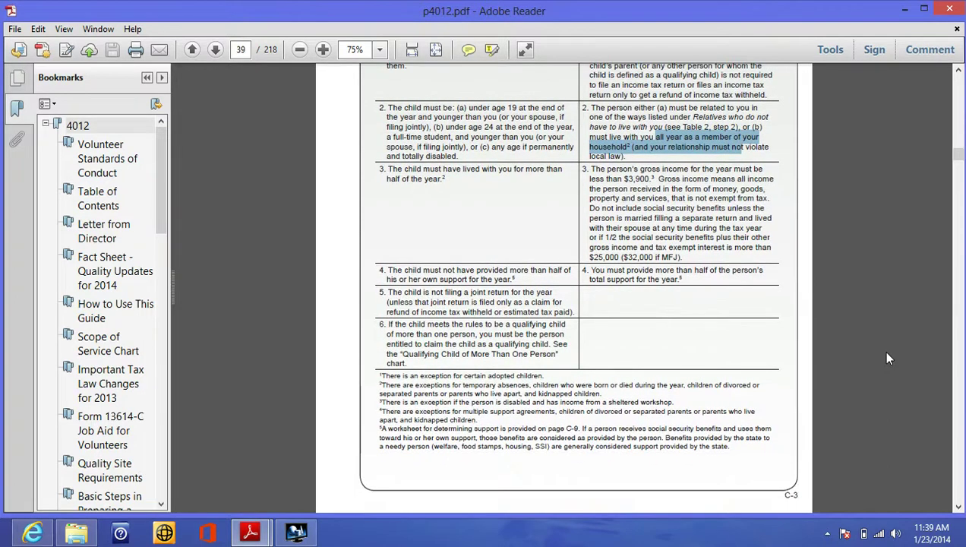
{"action": "scroll", "coordinate": [888, 357], "scroll_direction": "up", "scroll_amount": 4}
{"action": "scroll", "coordinate": [889, 358], "scroll_direction": "up", "scroll_amount": 1}
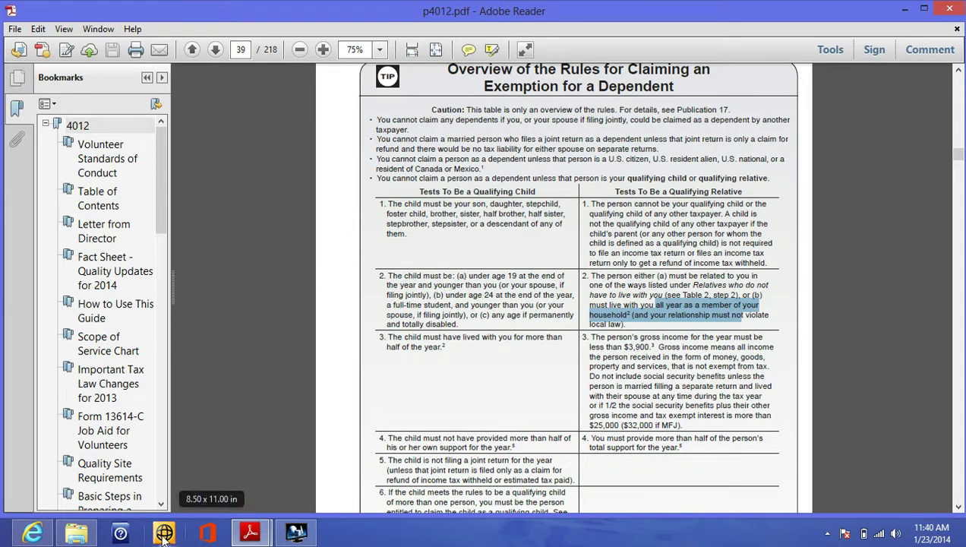
- Clear the fourth dependent's relationship, SSN, birth date, last name and first name
{"action": "left_click", "coordinate": [32, 534]}
{"action": "left_click", "coordinate": [830, 287]}
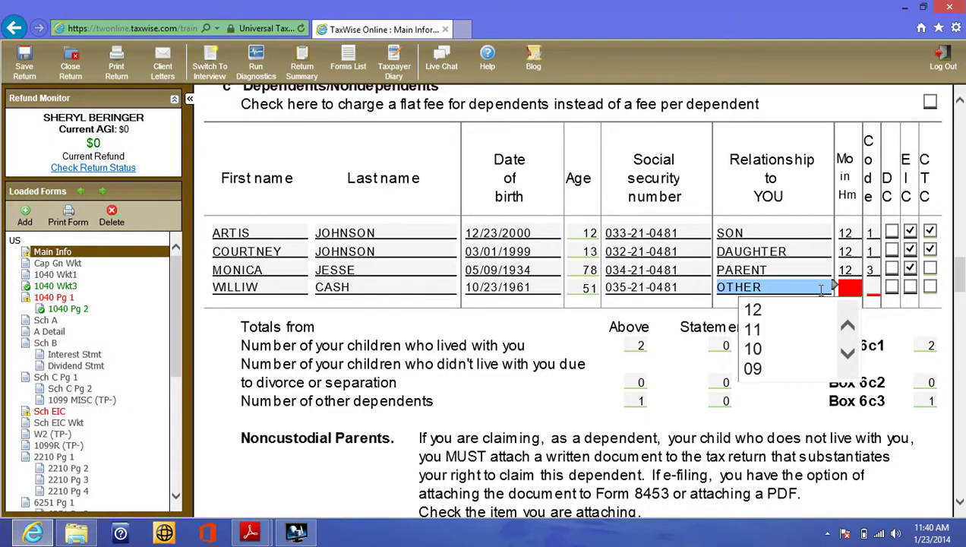
{"action": "left_click", "coordinate": [667, 288]}
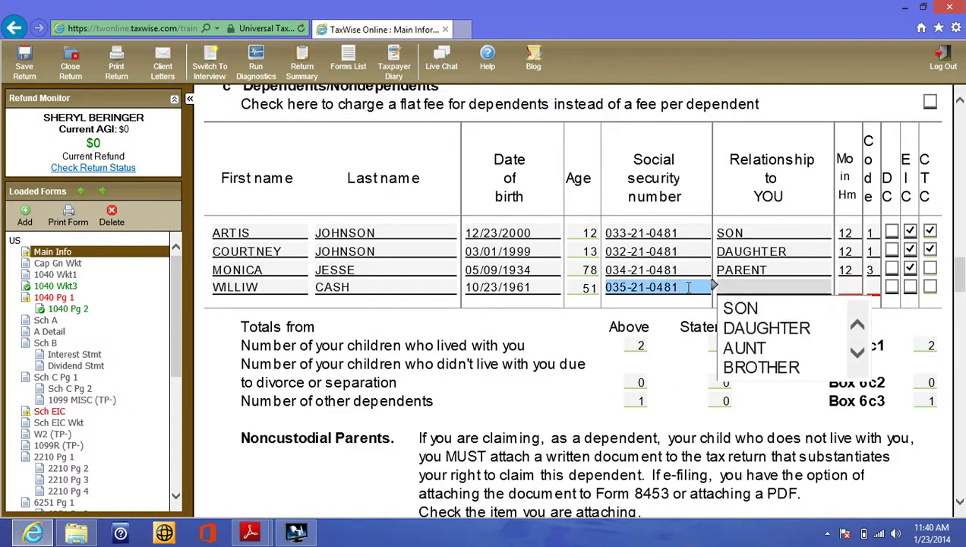
{"action": "key", "text": "BackSpace"}
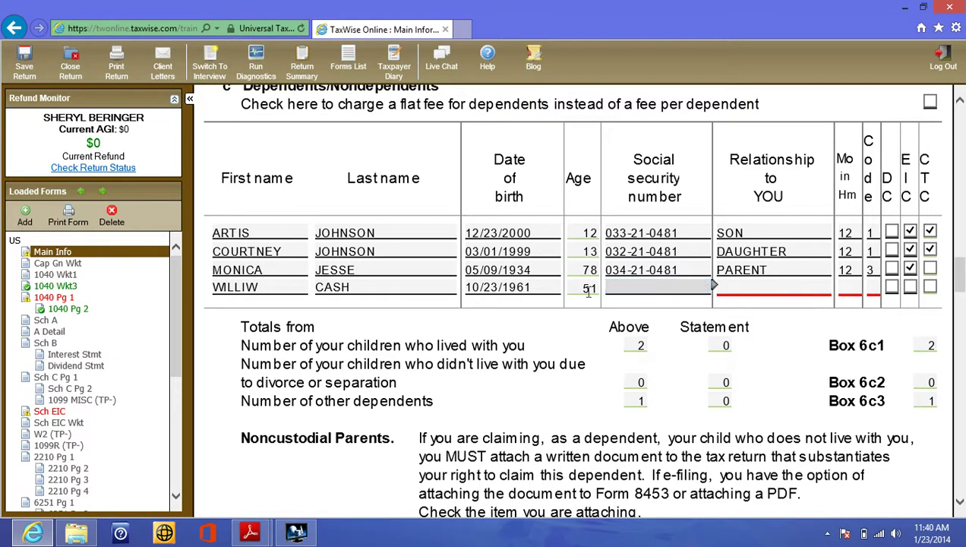
{"action": "left_click", "coordinate": [556, 287]}
{"action": "key", "text": "BackSpace"}
{"action": "left_click", "coordinate": [450, 286]}
{"action": "key", "text": "BackSpace"}
{"action": "left_click", "coordinate": [303, 286]}
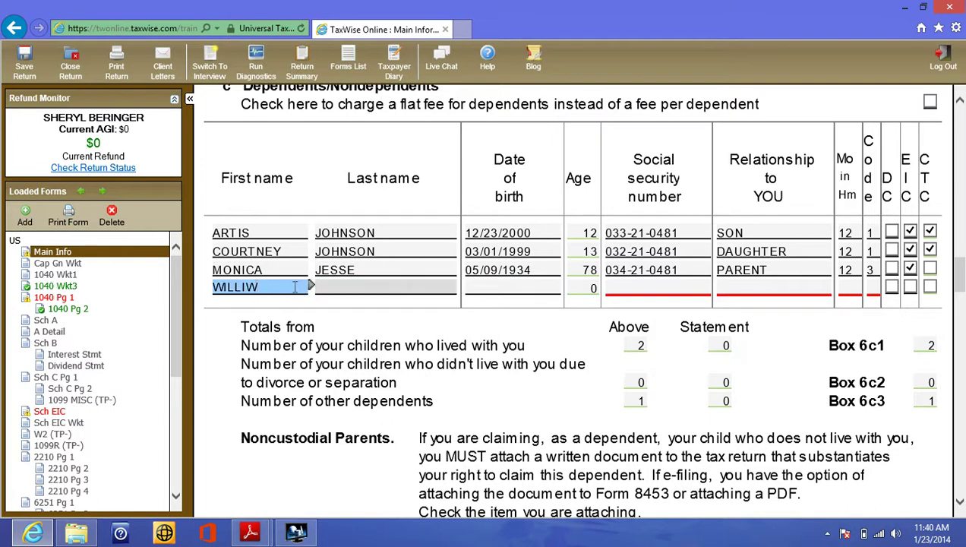
{"action": "key", "text": "BackSpace"}
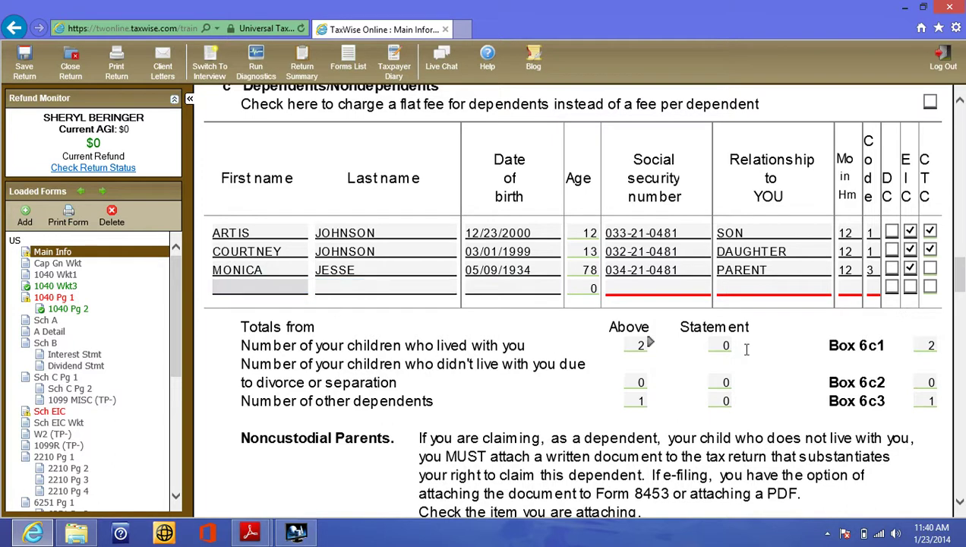
{"action": "left_click", "coordinate": [933, 344]}
- Scroll down to the Bank Account Information section's routing transit number field
{"action": "scroll", "coordinate": [861, 416], "scroll_direction": "down", "scroll_amount": 7}
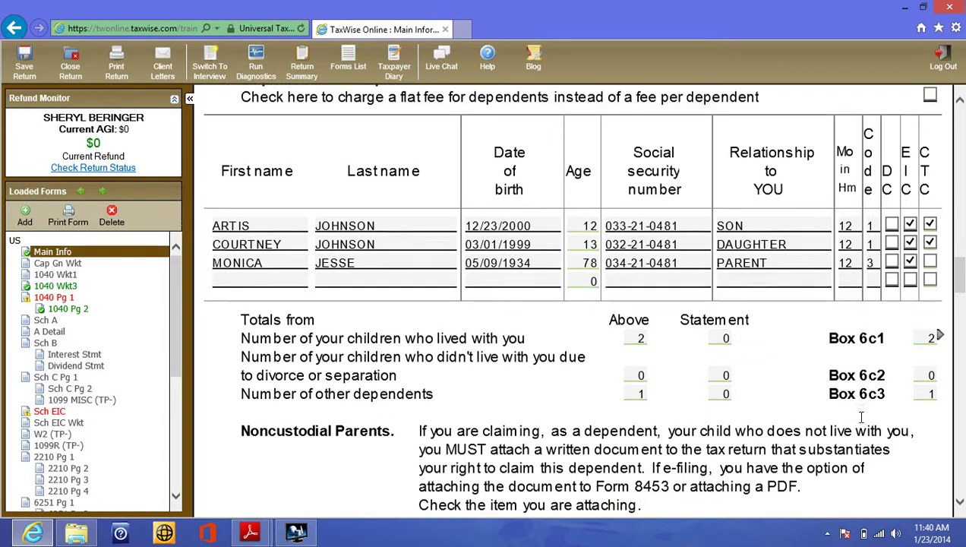
{"action": "scroll", "coordinate": [861, 417], "scroll_direction": "down", "scroll_amount": 5}
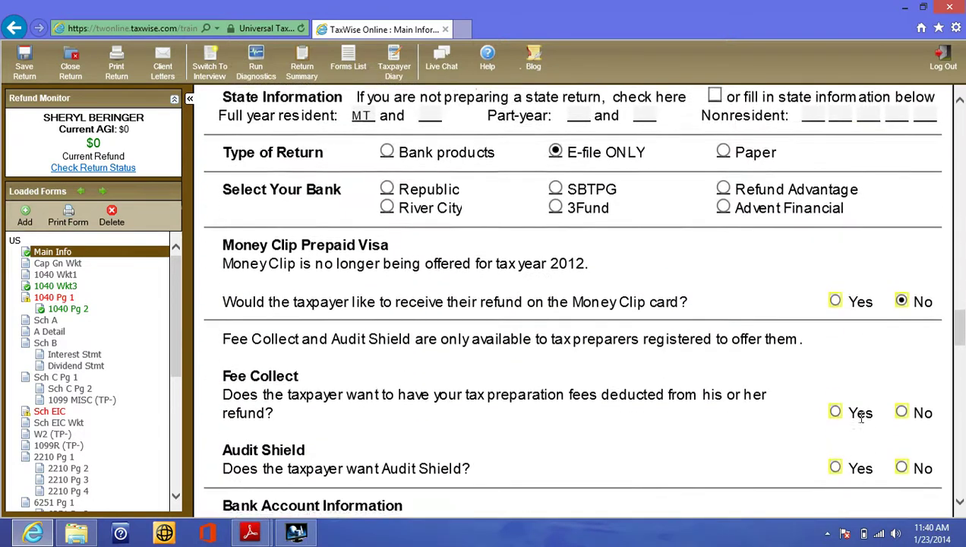
{"action": "scroll", "coordinate": [861, 417], "scroll_direction": "down", "scroll_amount": 3}
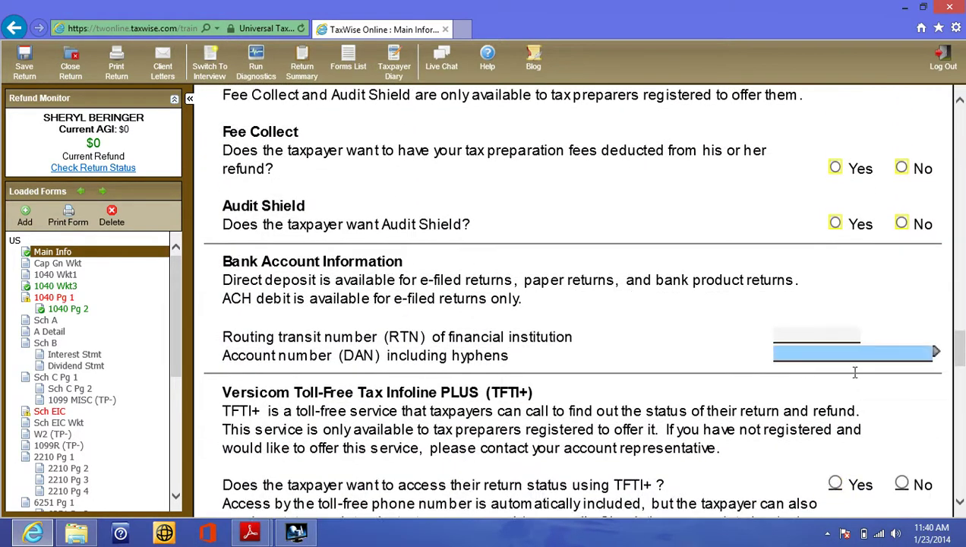
{"action": "left_click", "coordinate": [826, 334]}
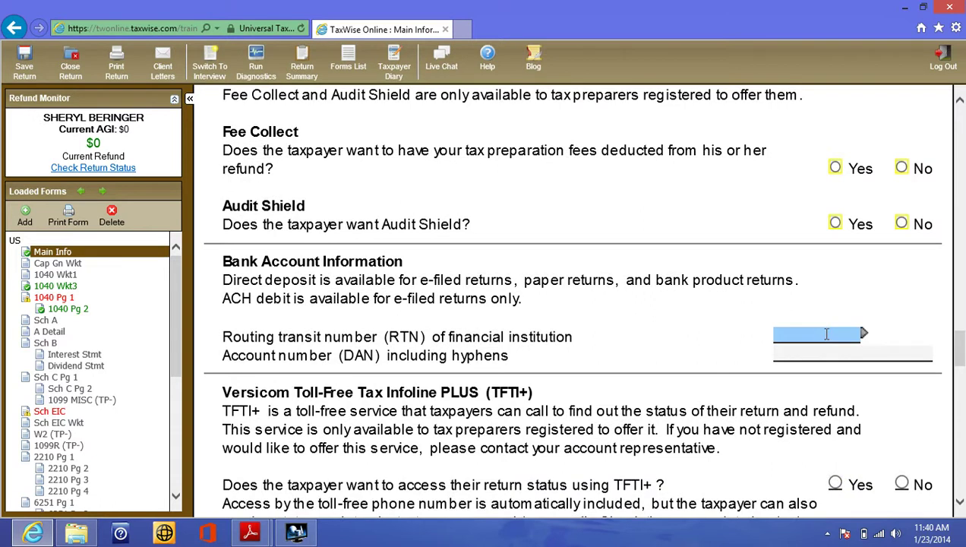
{"action": "left_click", "coordinate": [250, 533]}
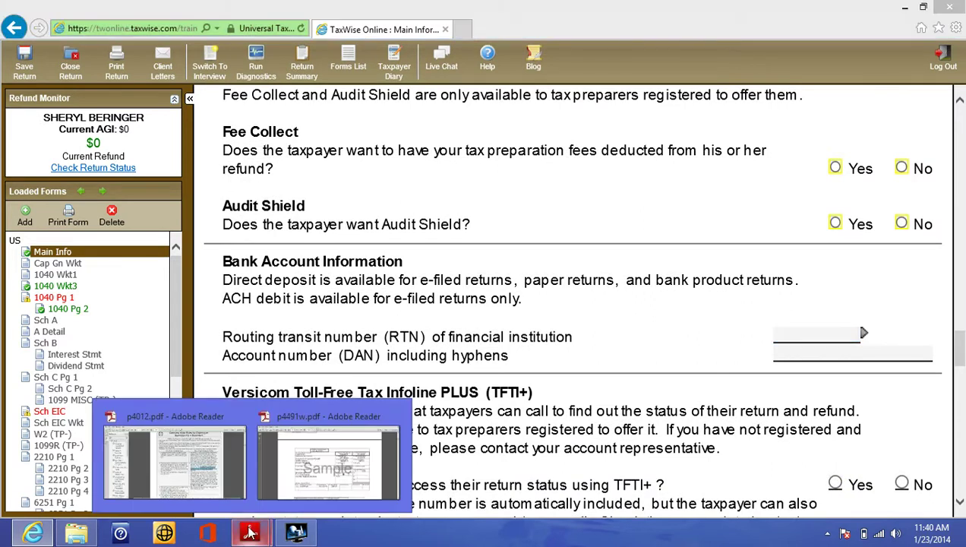
- Look up the bank routing and account numbers on the sample check, page 14 of p4491w.pdf
{"action": "left_click", "coordinate": [290, 488]}
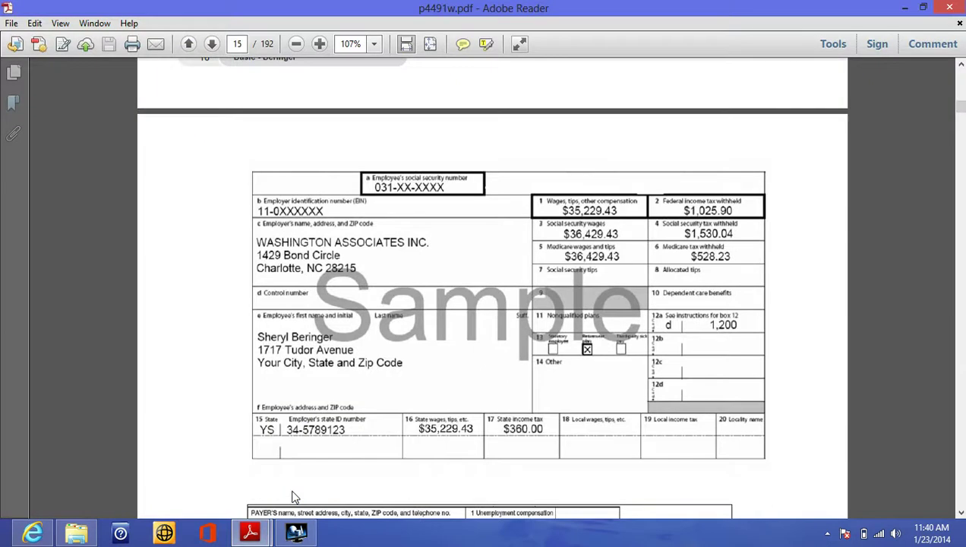
{"action": "scroll", "coordinate": [295, 496], "scroll_direction": "up", "scroll_amount": 5}
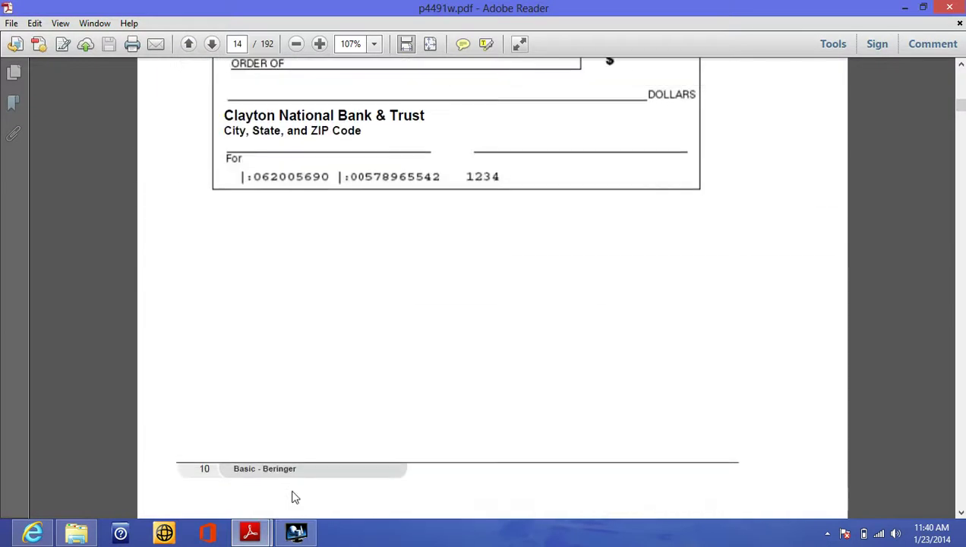
{"action": "scroll", "coordinate": [295, 497], "scroll_direction": "up", "scroll_amount": 2}
{"action": "scroll", "coordinate": [295, 497], "scroll_direction": "up", "scroll_amount": 1}
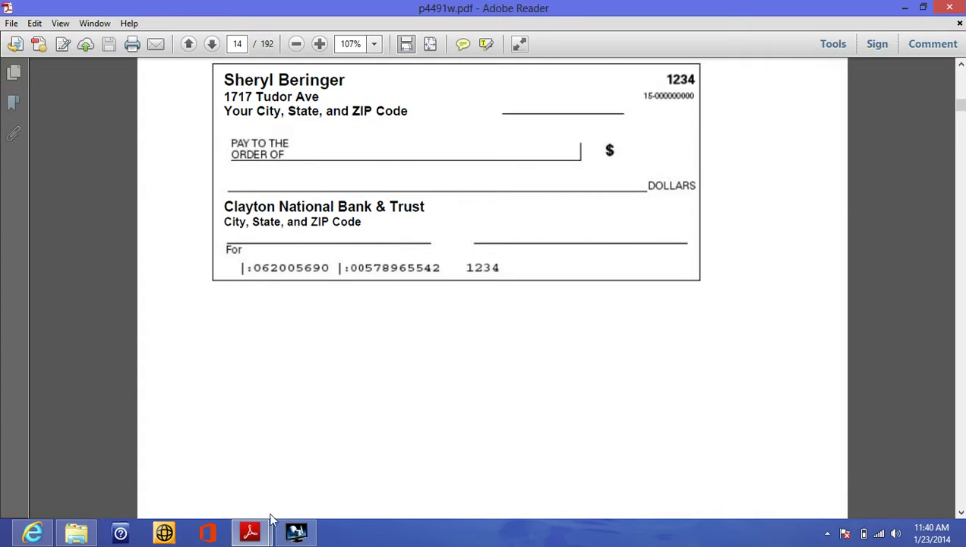
{"action": "left_click", "coordinate": [45, 539]}
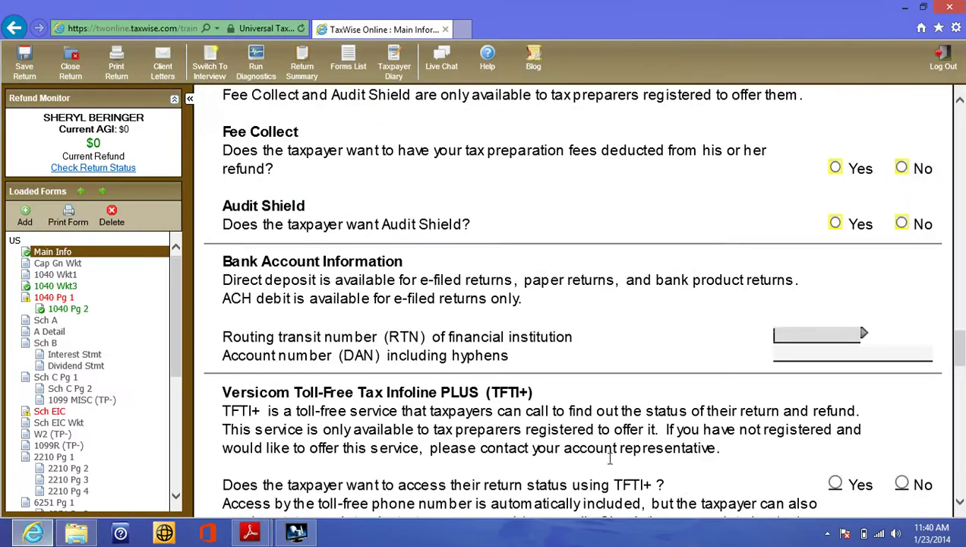
- Enter the routing transit number, fixing a missing 0, and the taxpayer's bank account number
{"action": "left_click", "coordinate": [783, 337]}
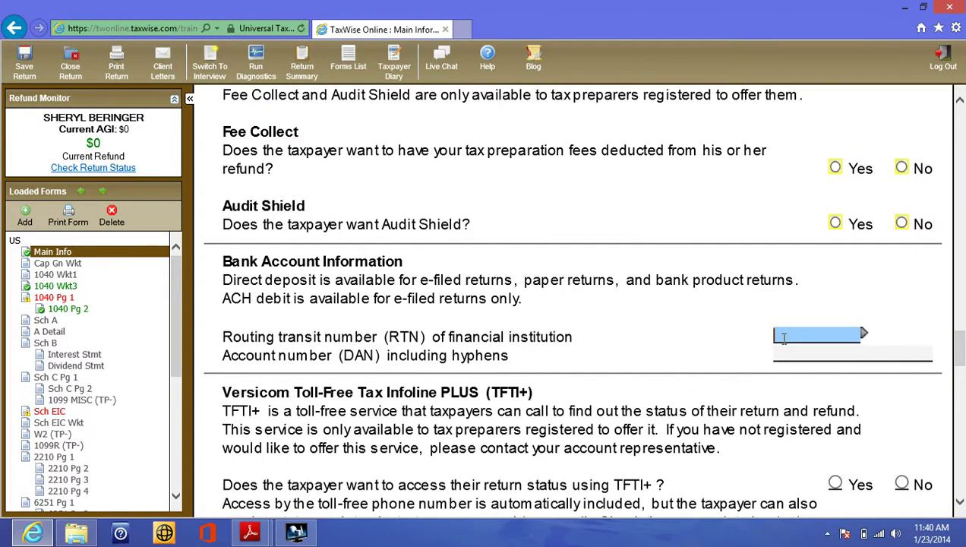
{"action": "type", "text": "002"}
{"action": "type", "text": "0569"}
{"action": "type", "text": "0"}
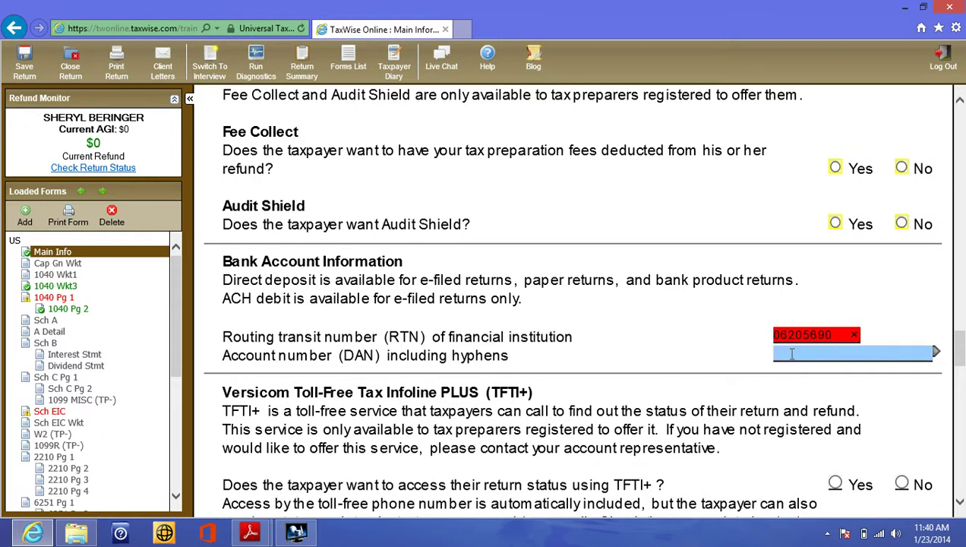
{"action": "left_click", "coordinate": [803, 334]}
{"action": "type", "text": "0"}
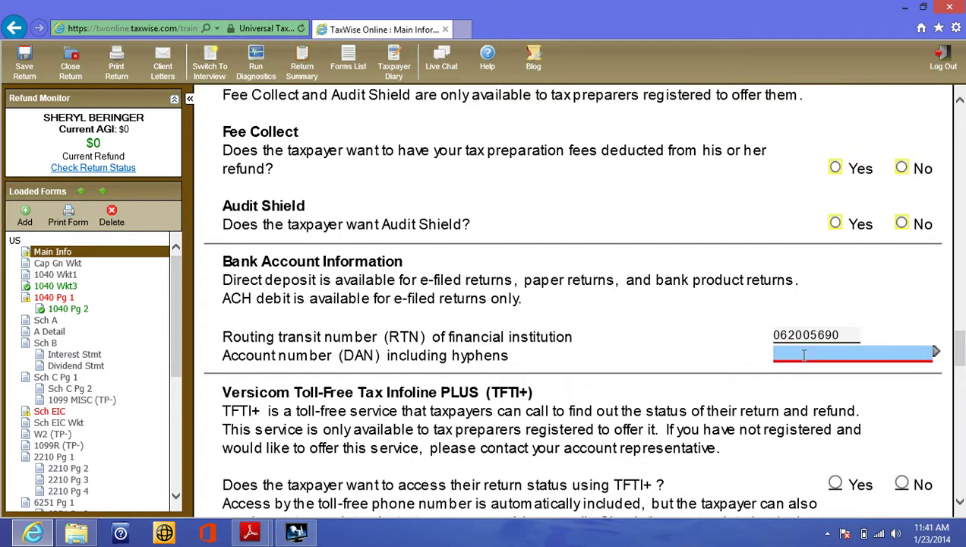
{"action": "left_click", "coordinate": [803, 354]}
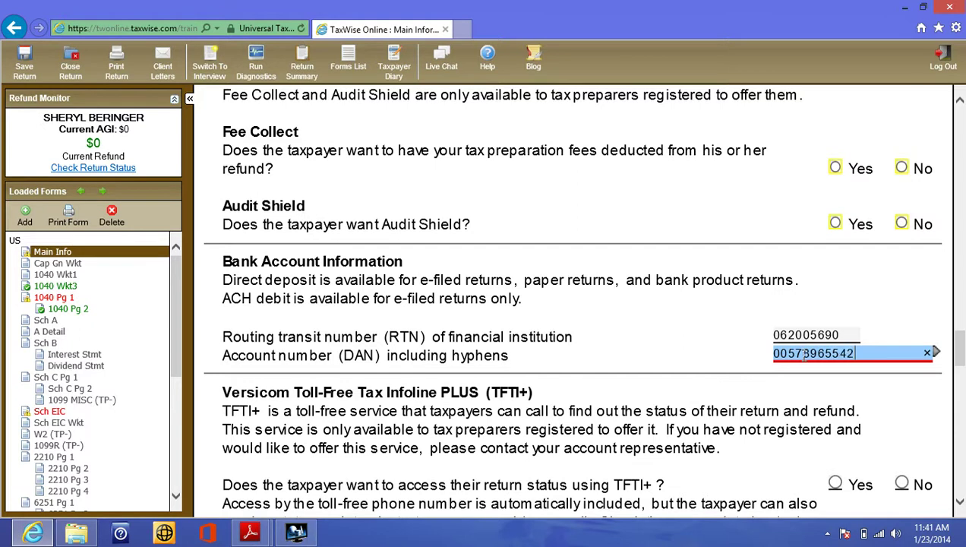
{"action": "left_click", "coordinate": [773, 371]}
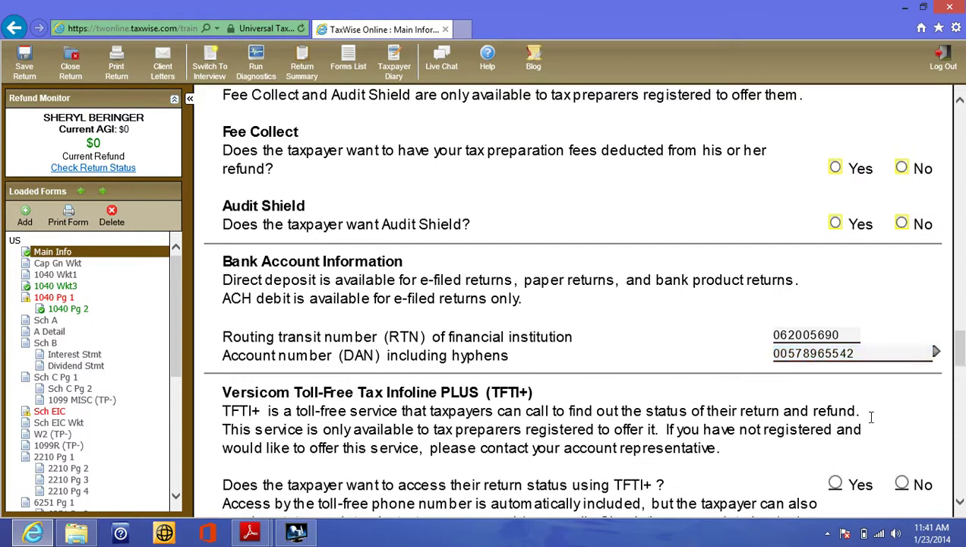
{"action": "scroll", "coordinate": [871, 417], "scroll_direction": "down", "scroll_amount": 5}
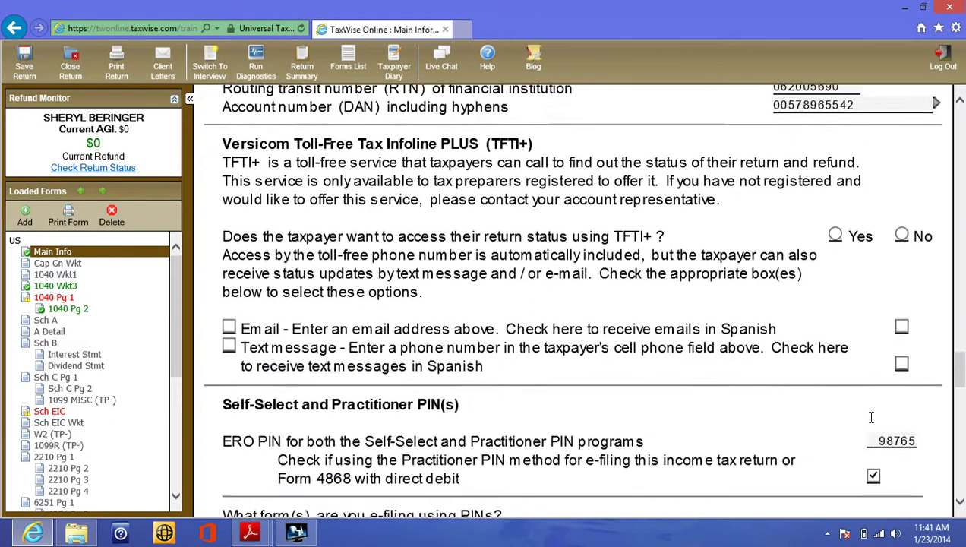
- Clear the existing Taxpayer's PIN, the mistyped signing date and the ERO authorization choice
{"action": "scroll", "coordinate": [871, 417], "scroll_direction": "down", "scroll_amount": 7}
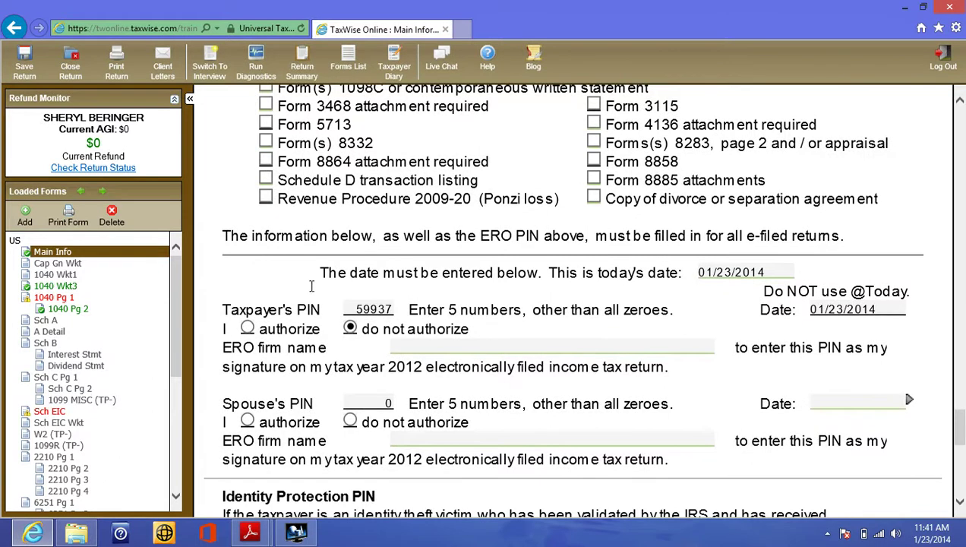
{"action": "left_click", "coordinate": [394, 308]}
{"action": "double_click", "coordinate": [377, 310]}
{"action": "key", "text": "Delete"}
{"action": "left_click", "coordinate": [836, 317]}
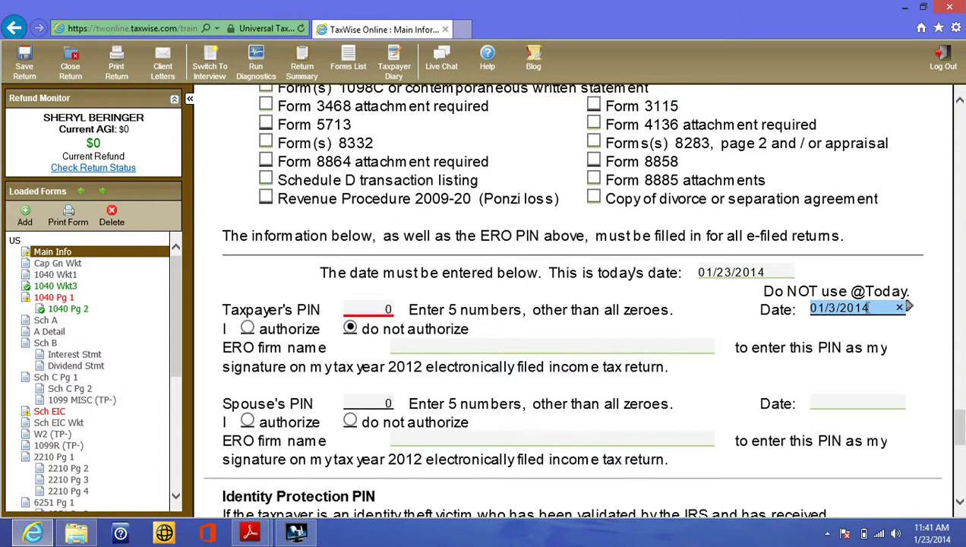
{"action": "left_click", "coordinate": [899, 307]}
{"action": "left_click", "coordinate": [492, 346]}
{"action": "left_click", "coordinate": [350, 328]}
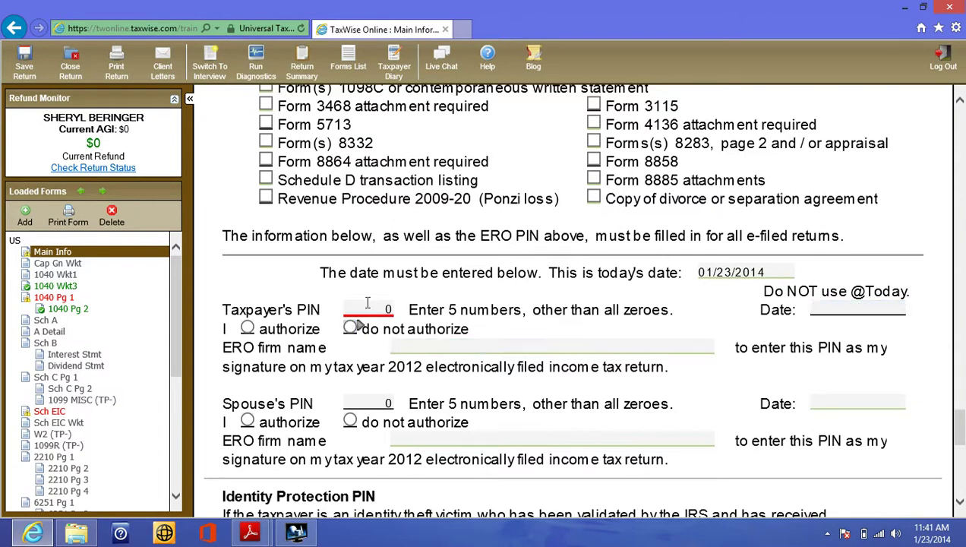
- Enter the taxpayer's five-digit PIN, choose not to authorize the ERO, and date it 01/23/2014
{"action": "left_click", "coordinate": [380, 308]}
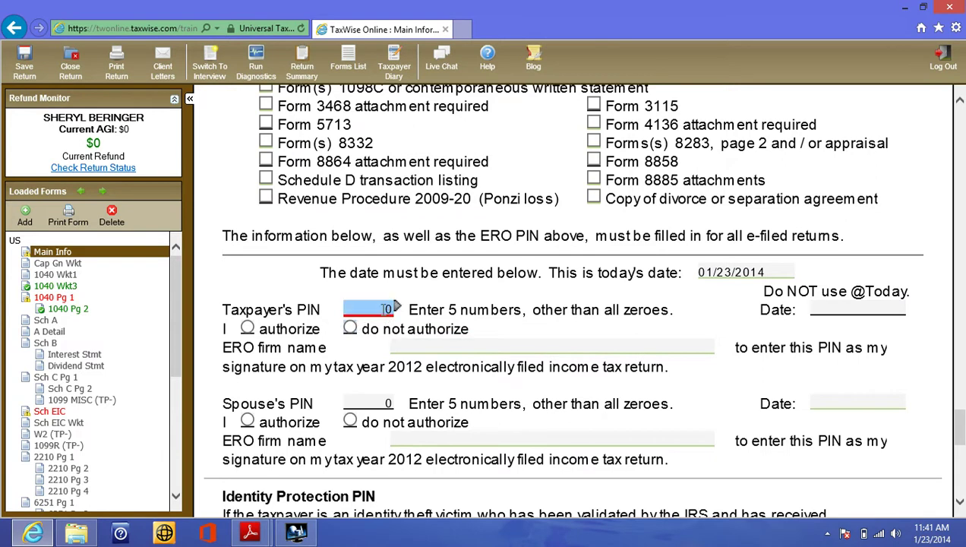
{"action": "type", "text": "59937"}
{"action": "left_click", "coordinate": [350, 329]}
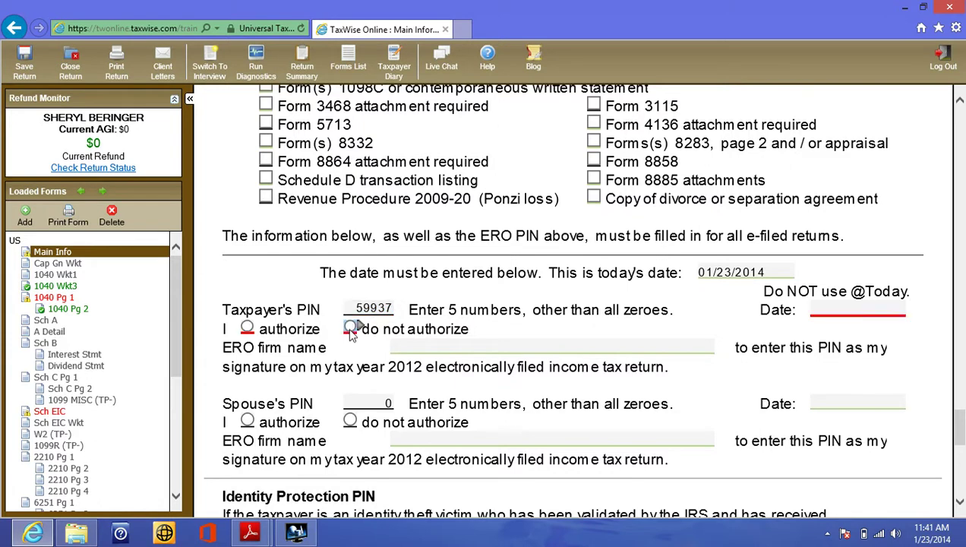
{"action": "left_click", "coordinate": [350, 328]}
{"action": "left_click", "coordinate": [831, 309]}
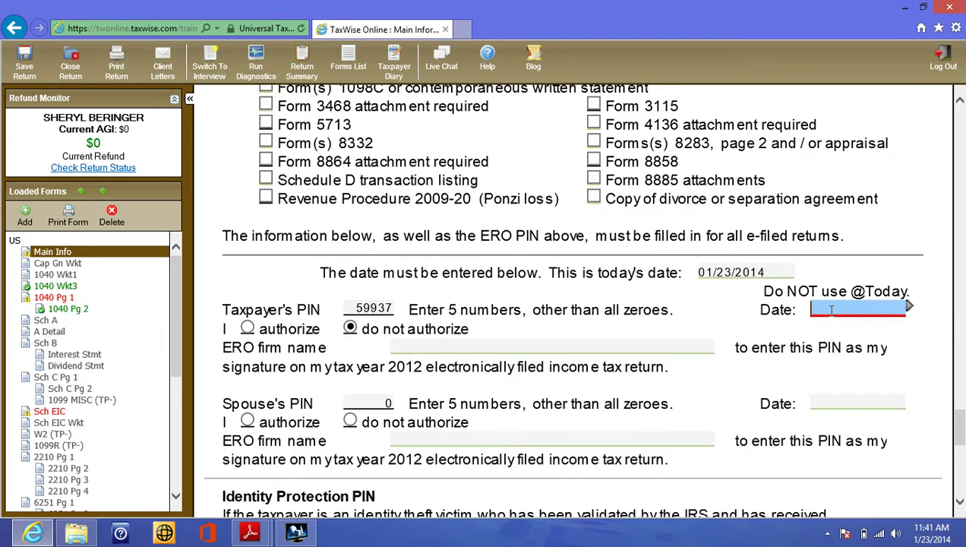
{"action": "type", "text": "01/23/2014"}
{"action": "left_click", "coordinate": [856, 291]}
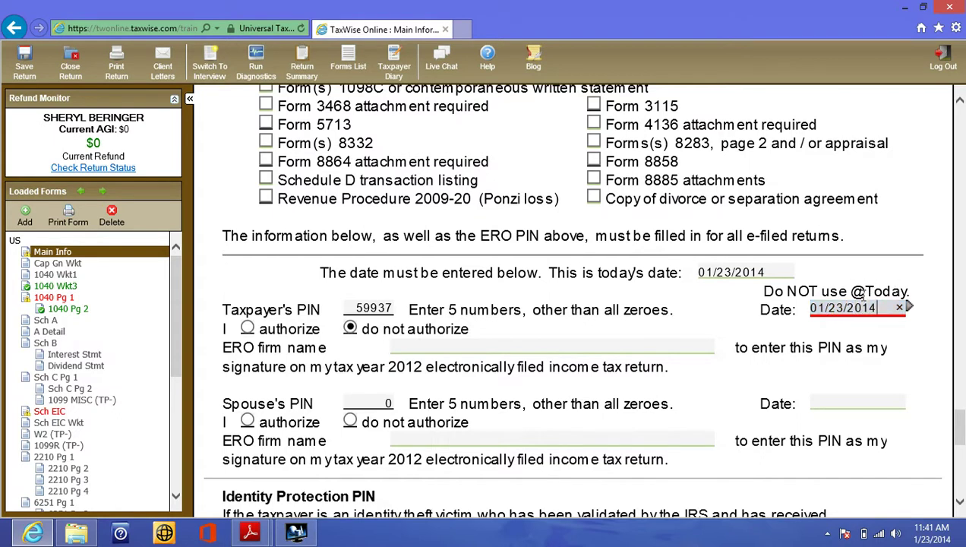
{"action": "left_click", "coordinate": [840, 281]}
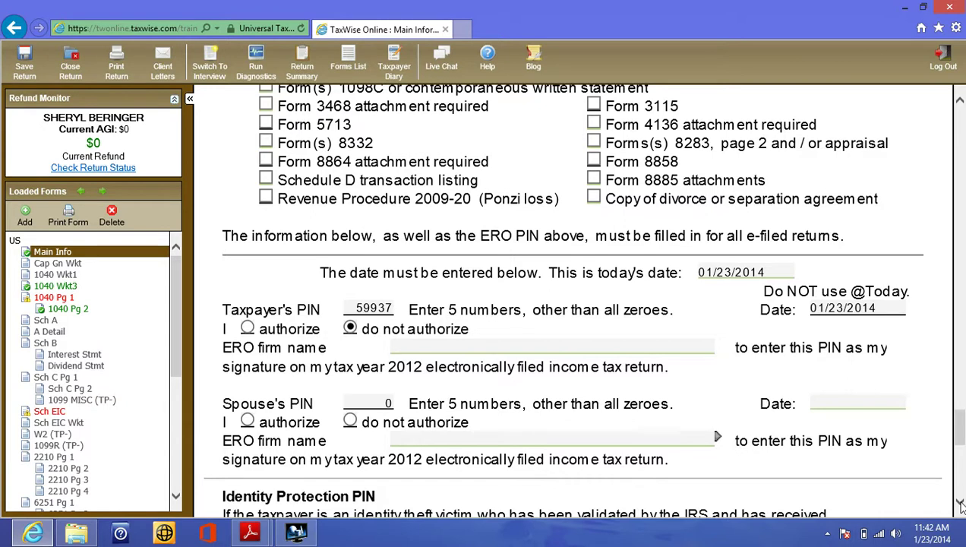
- Delete the old value and retype the preparer's PTIN in the Preparer Information section
{"action": "scroll", "coordinate": [959, 505], "scroll_direction": "down", "scroll_amount": 4}
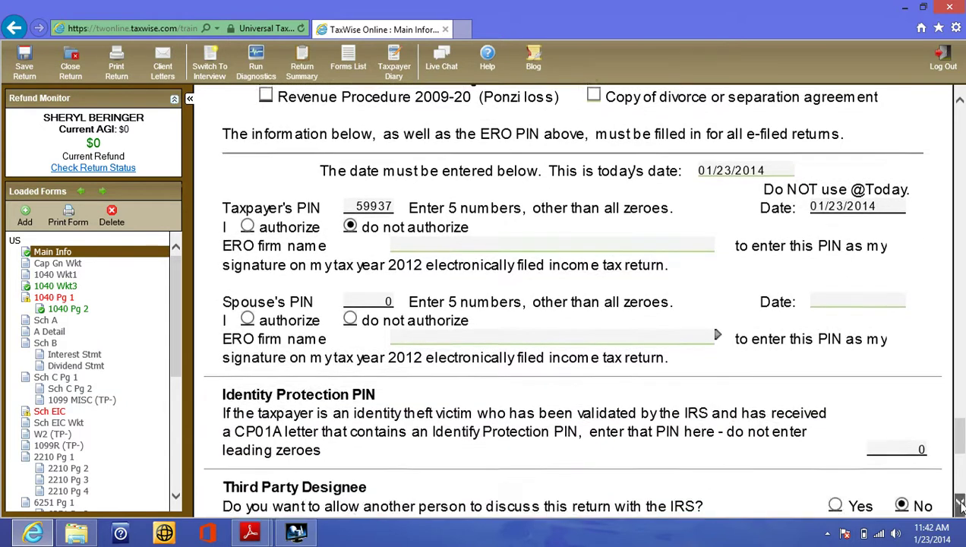
{"action": "scroll", "coordinate": [959, 505], "scroll_direction": "down", "scroll_amount": 3}
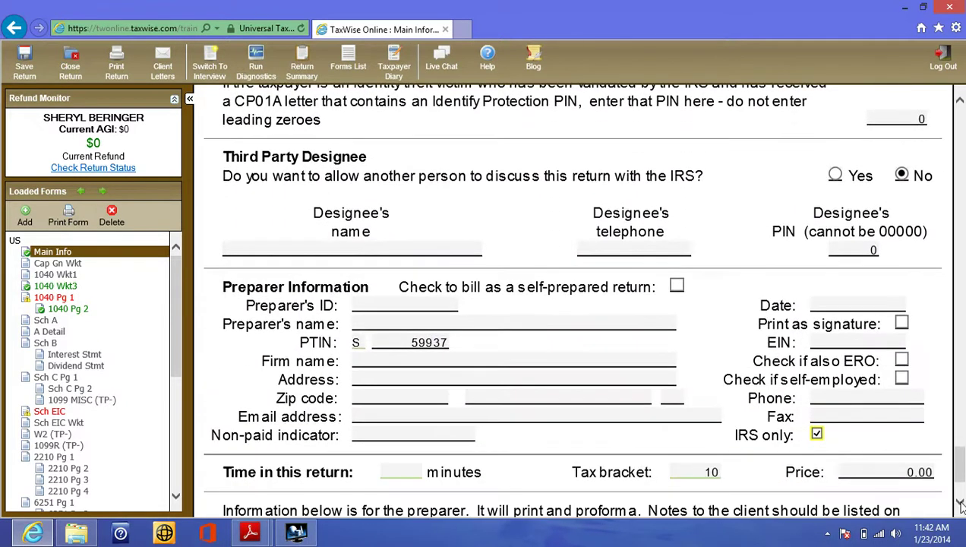
{"action": "left_click", "coordinate": [505, 416]}
{"action": "left_click", "coordinate": [397, 342]}
{"action": "key", "text": "BackSpace"}
{"action": "left_click", "coordinate": [473, 348]}
{"action": "left_click", "coordinate": [447, 345]}
{"action": "key", "text": "BackSpace"}
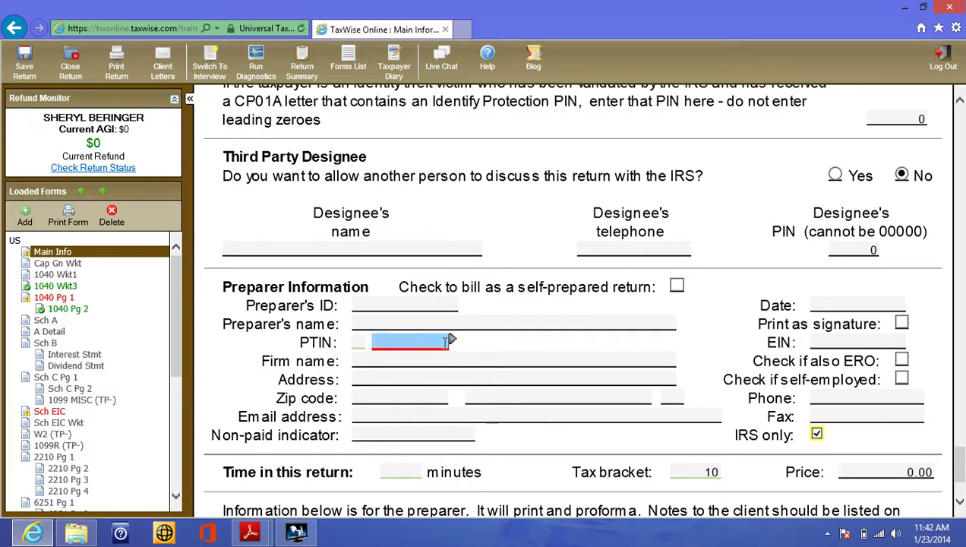
{"action": "type", "text": "59937"}
{"action": "left_click", "coordinate": [961, 505]}
{"action": "left_click", "coordinate": [960, 505]}
{"action": "left_click", "coordinate": [900, 445]}
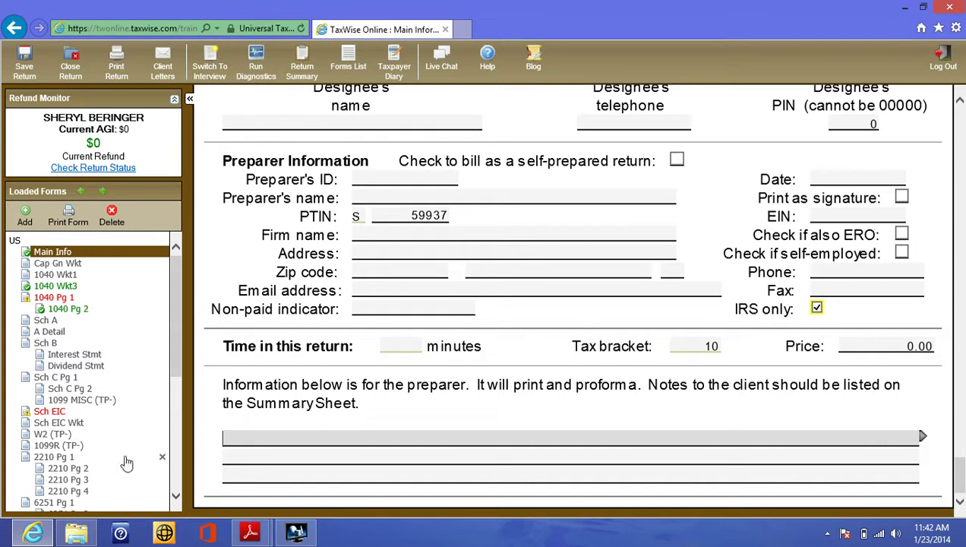
{"action": "left_click", "coordinate": [247, 534]}
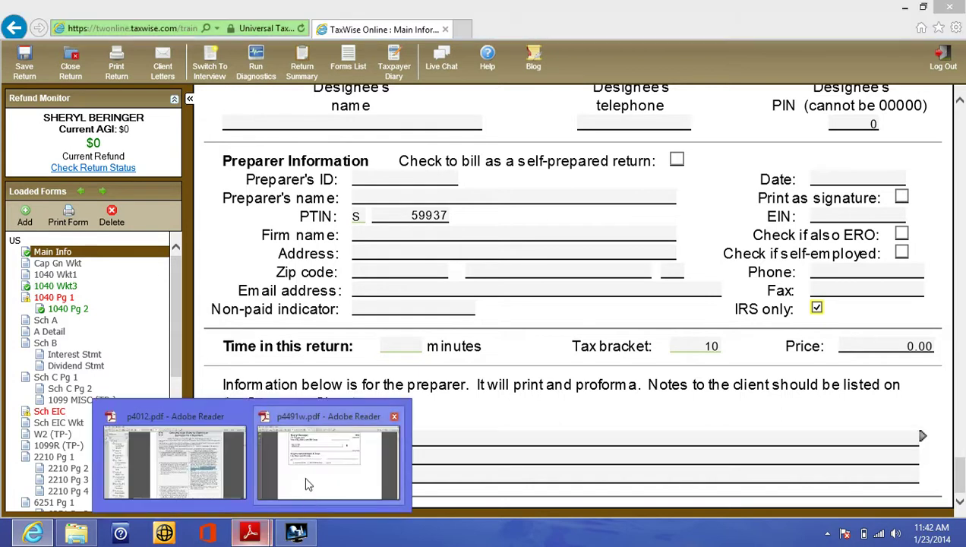
{"action": "left_click", "coordinate": [307, 484]}
{"action": "scroll", "coordinate": [308, 483], "scroll_direction": "down", "scroll_amount": 2}
{"action": "scroll", "coordinate": [308, 484], "scroll_direction": "down", "scroll_amount": 10}
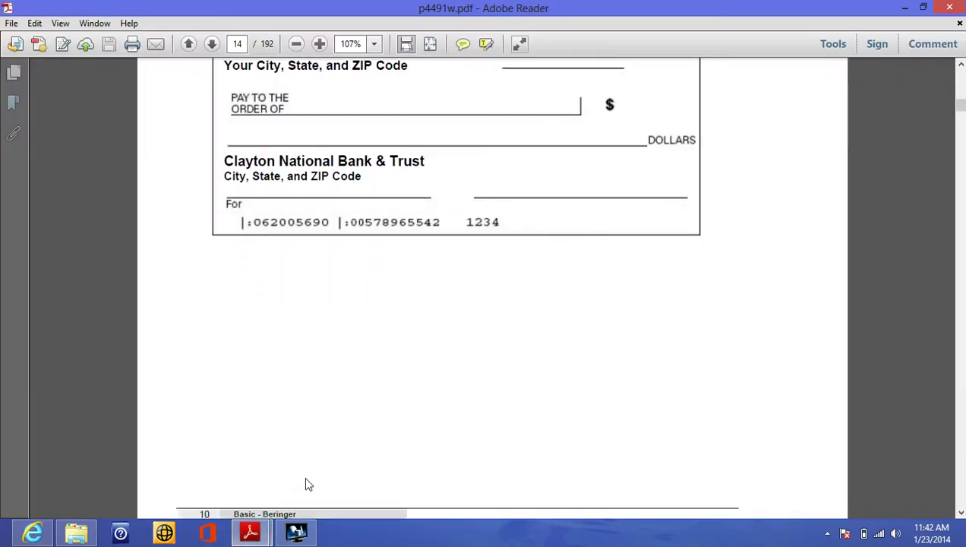
{"action": "scroll", "coordinate": [304, 477], "scroll_direction": "down", "scroll_amount": 2}
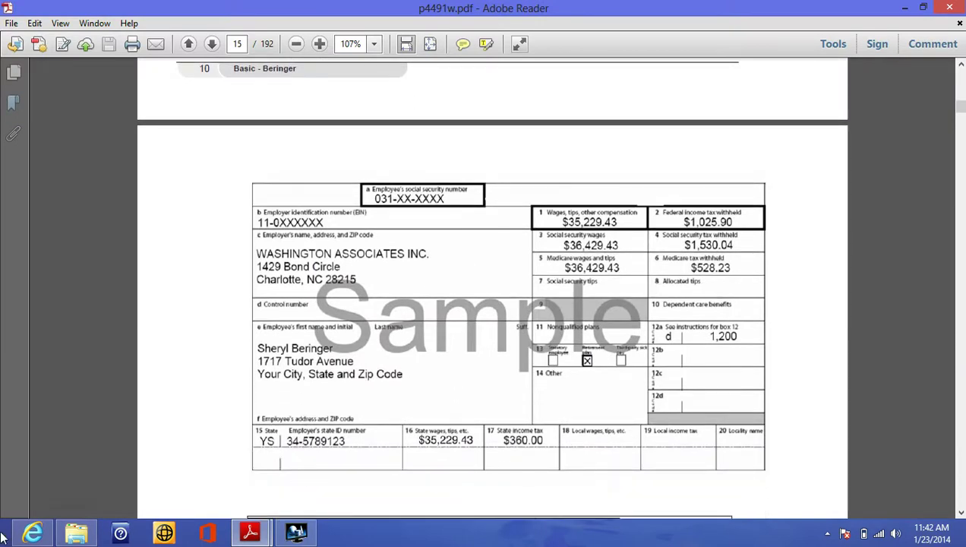
{"action": "left_click", "coordinate": [31, 533]}
{"action": "left_click", "coordinate": [519, 197]}
{"action": "left_click", "coordinate": [548, 287]}
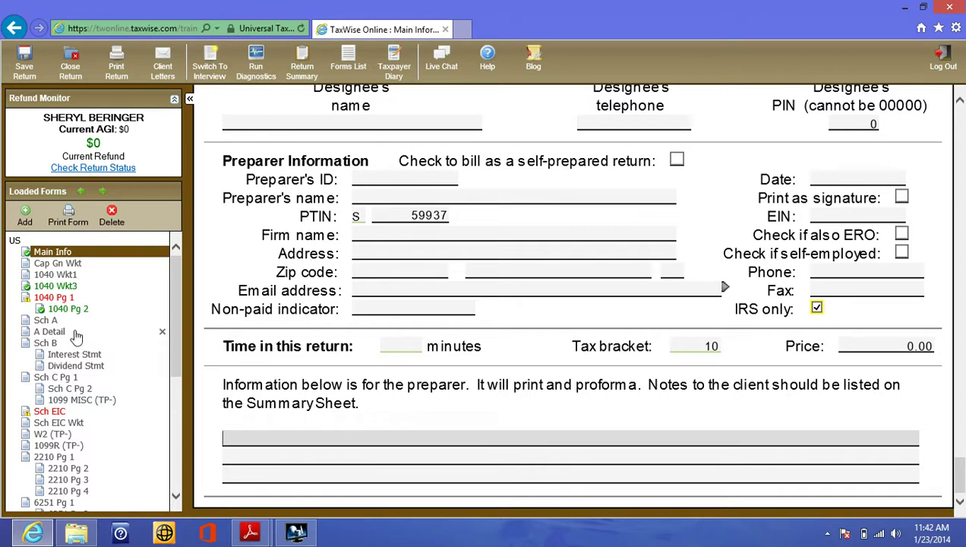
- Open the taxpayer's W-2 and step through the employee name and address fields
{"action": "left_click", "coordinate": [44, 434]}
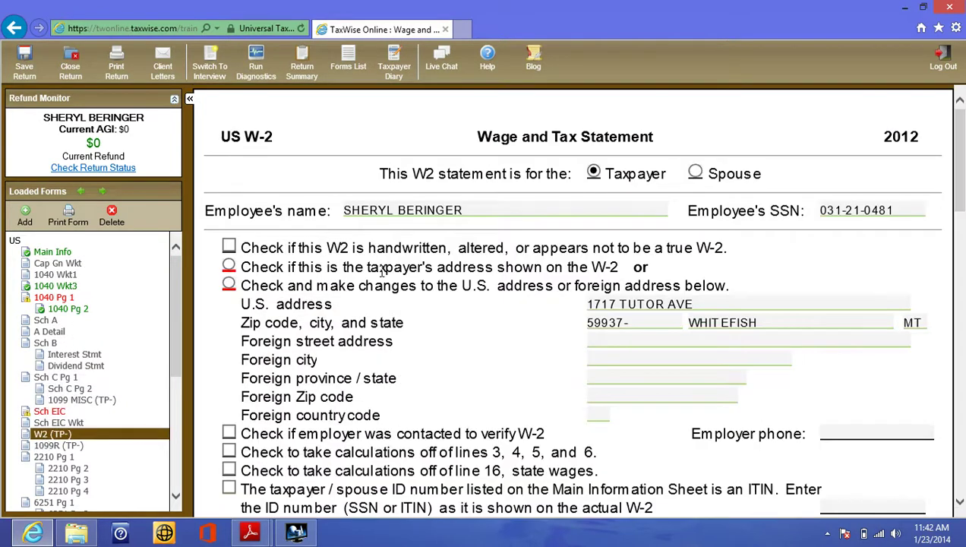
{"action": "left_click", "coordinate": [593, 174]}
{"action": "key", "text": "Tab"}
{"action": "left_click", "coordinate": [604, 308]}
{"action": "key", "text": "Tab"}
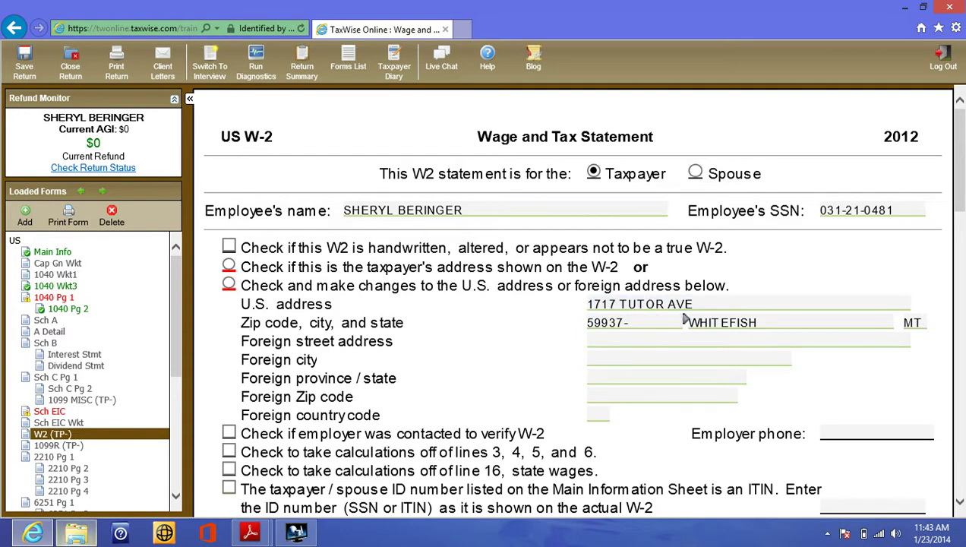
- Compare against the sample W-2 PDF and mark the W-2 address as the taxpayer's own
{"action": "mouse_move", "coordinate": [240, 537]}
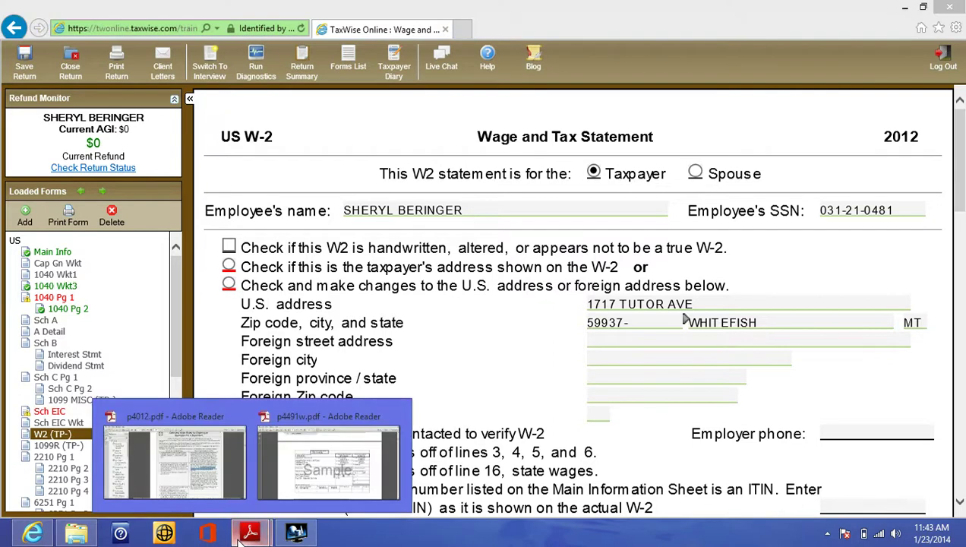
{"action": "left_click", "coordinate": [275, 494]}
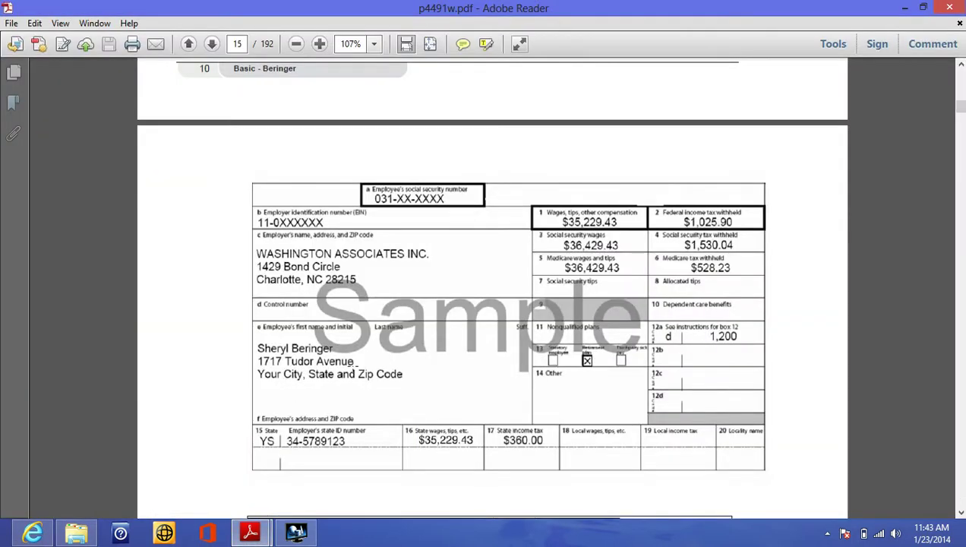
{"action": "left_click", "coordinate": [33, 533]}
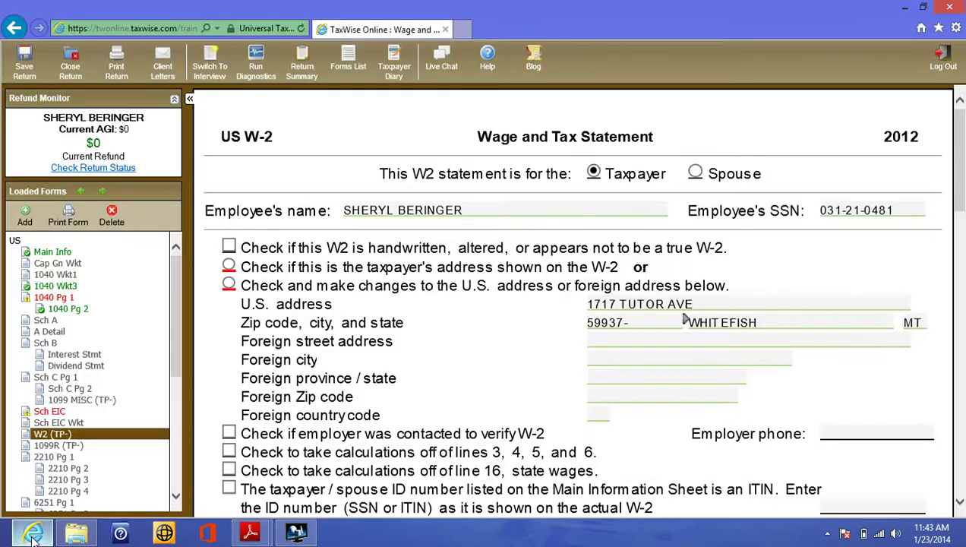
{"action": "left_click", "coordinate": [229, 265]}
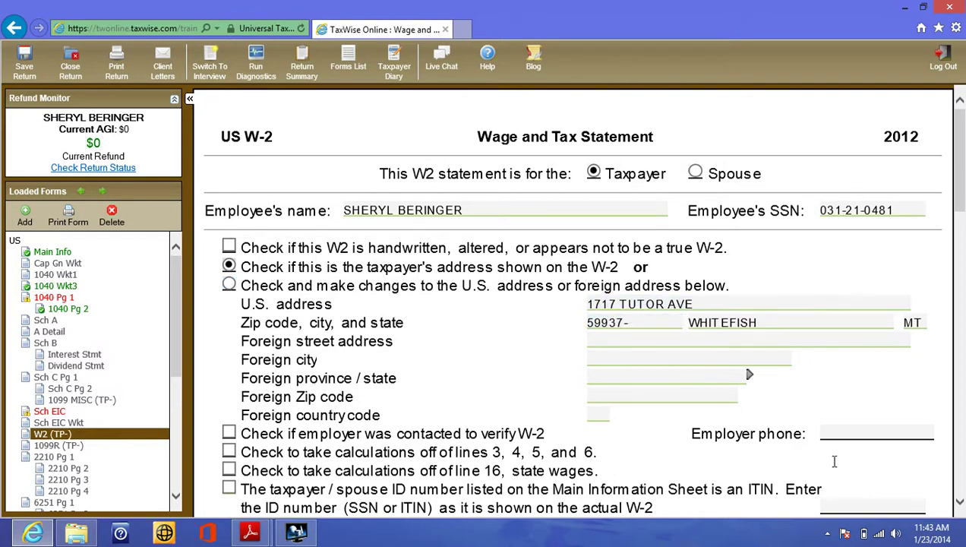
{"action": "left_click", "coordinate": [959, 501]}
{"action": "scroll", "coordinate": [960, 505], "scroll_direction": "down", "scroll_amount": 5}
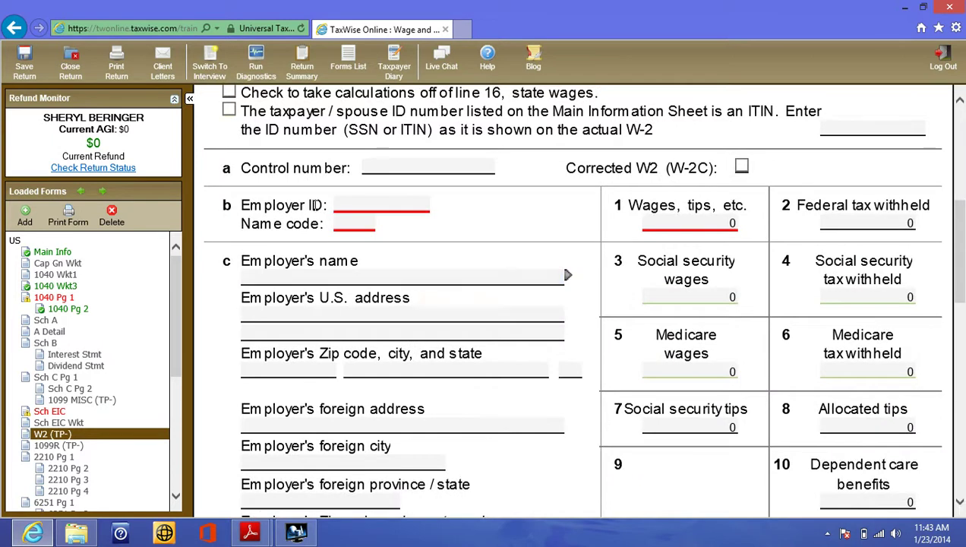
{"action": "mouse_move", "coordinate": [253, 535]}
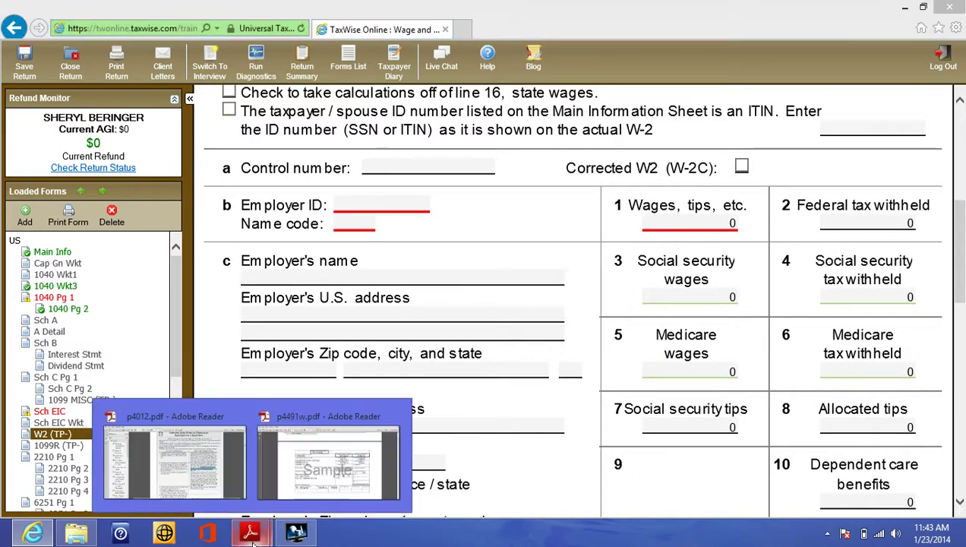
{"action": "left_click", "coordinate": [319, 478]}
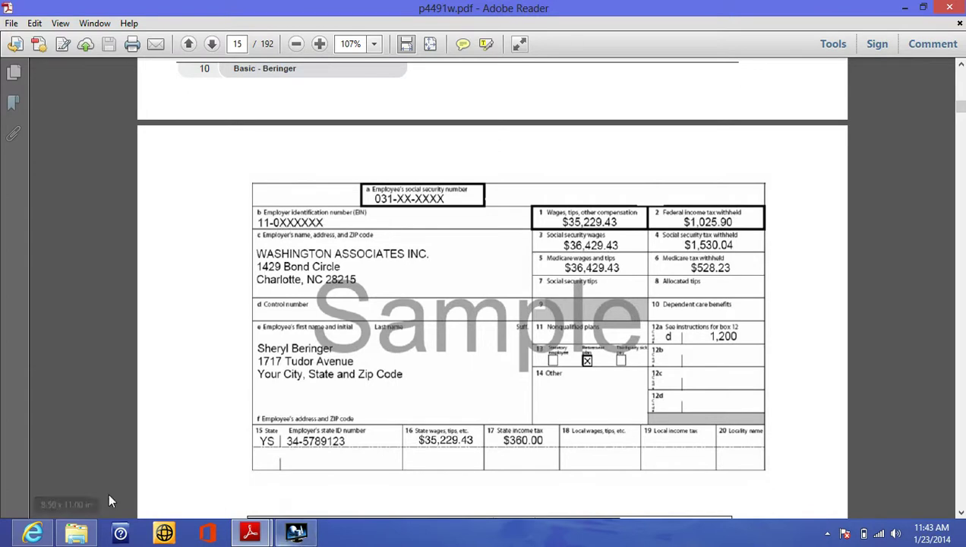
{"action": "left_click", "coordinate": [32, 532]}
{"action": "left_click", "coordinate": [419, 202]}
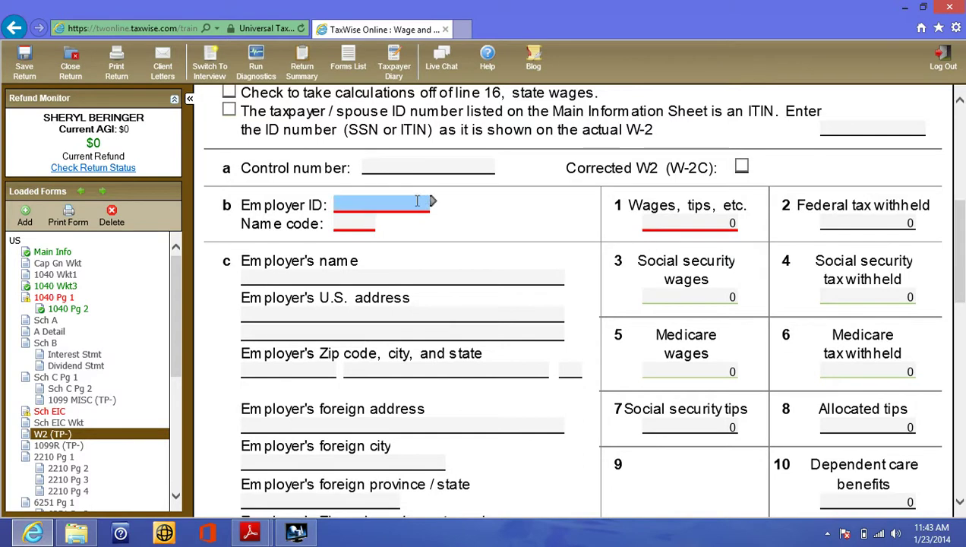
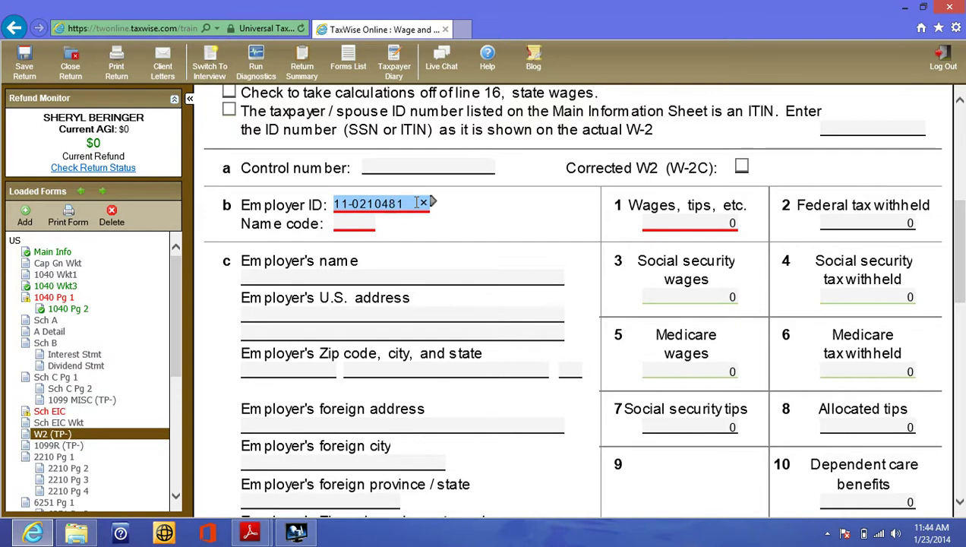
{"action": "left_click", "coordinate": [366, 223]}
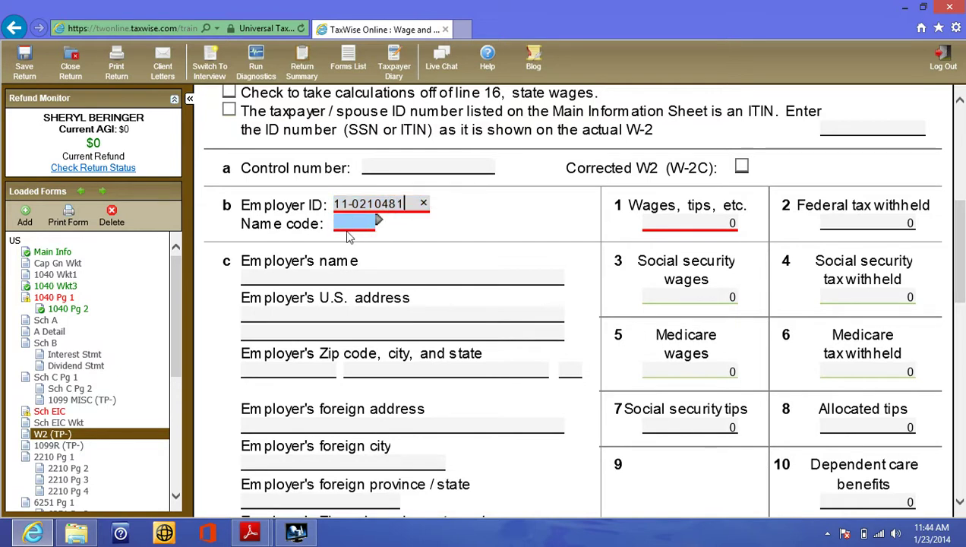
- Enter employer name WASHINGTON ASSOCIATES INC, correcting the typos along the way
{"action": "left_click", "coordinate": [337, 275]}
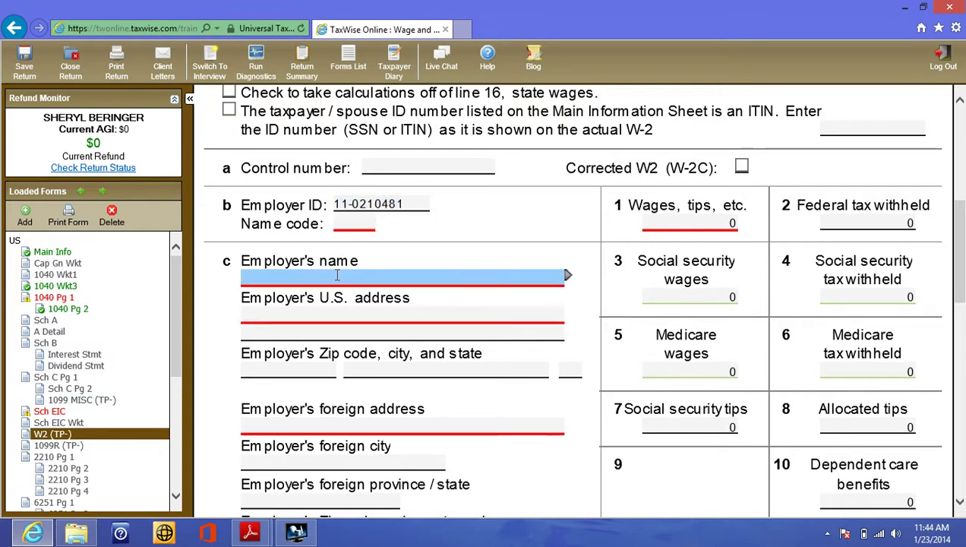
{"action": "type", "text": "wA"}
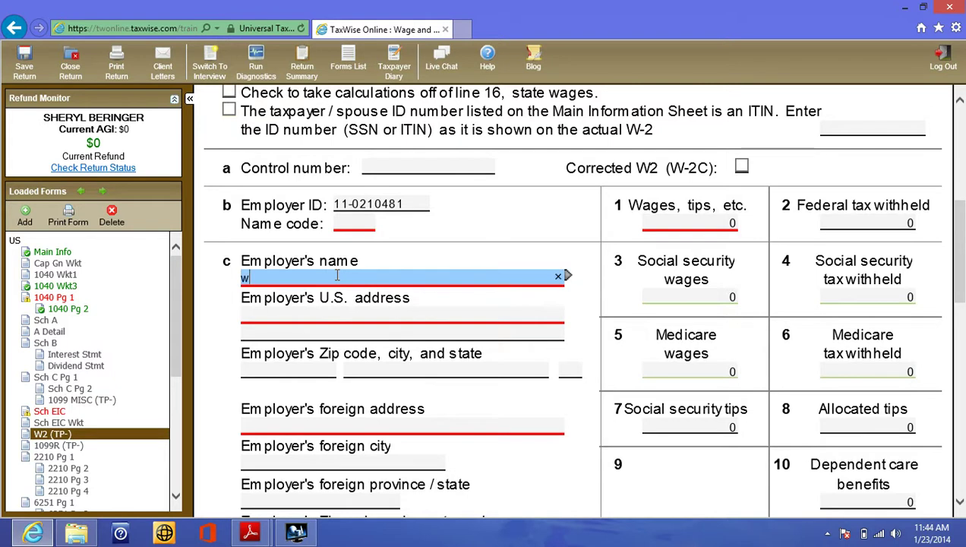
{"action": "key", "text": "BackSpace"}
{"action": "key", "text": "BackSpace"}
{"action": "type", "text": "WAS"}
{"action": "key", "text": "BackSpace"}
{"action": "type", "text": "SHINGTON "}
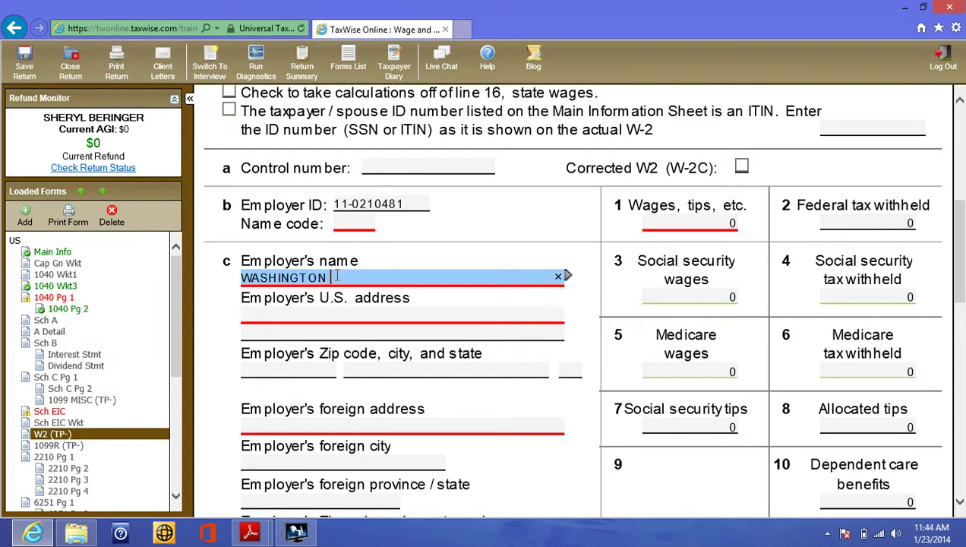
{"action": "type", "text": "ASSOCIATES IN"}
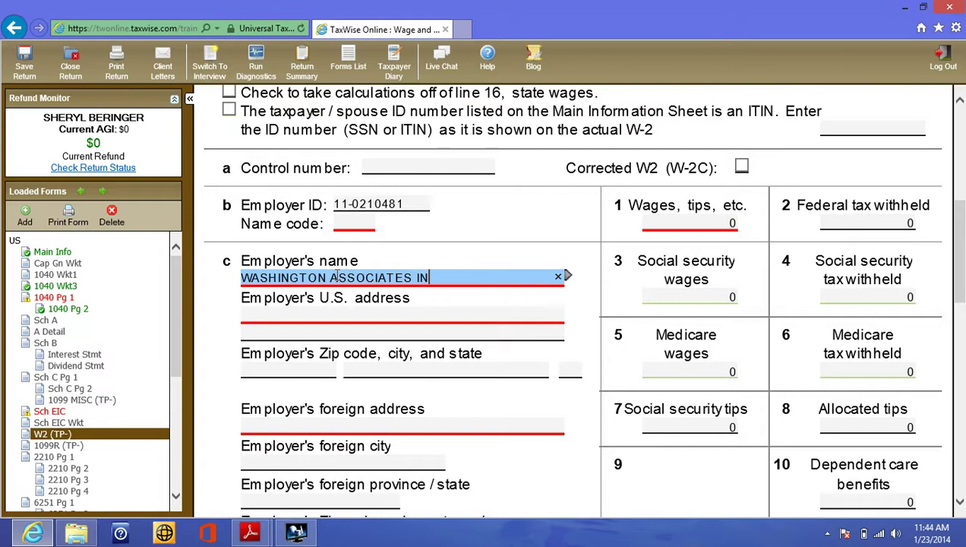
{"action": "type", "text": "C"}
{"action": "left_click", "coordinate": [314, 314]}
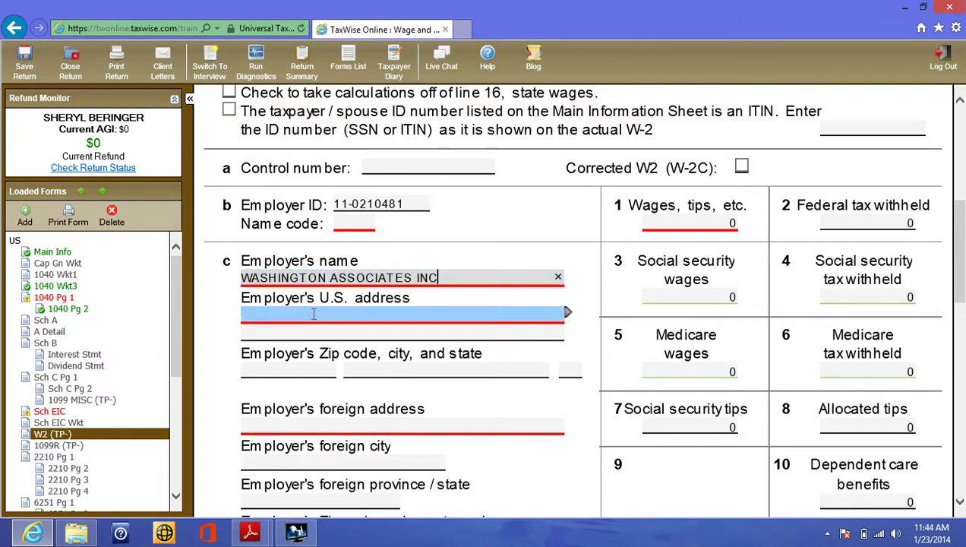
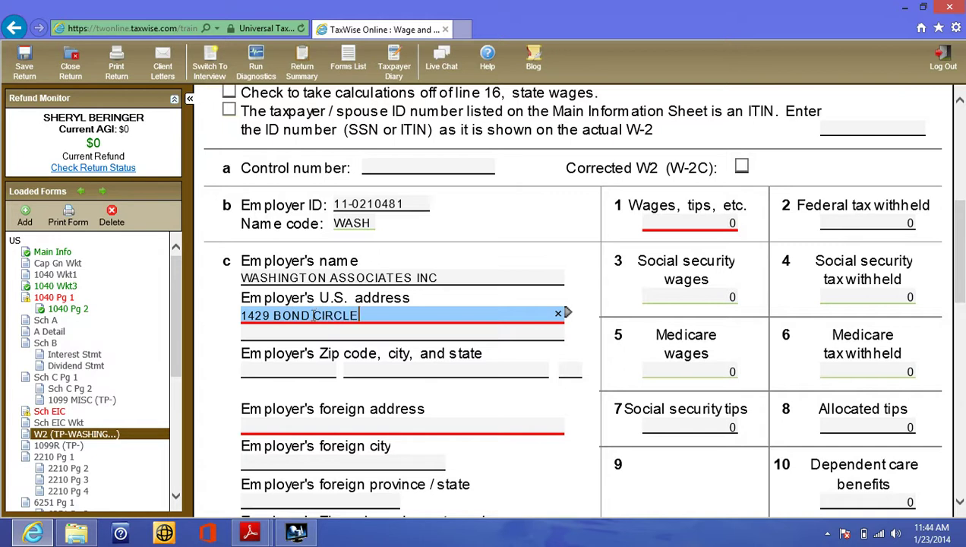
{"action": "left_click", "coordinate": [287, 372]}
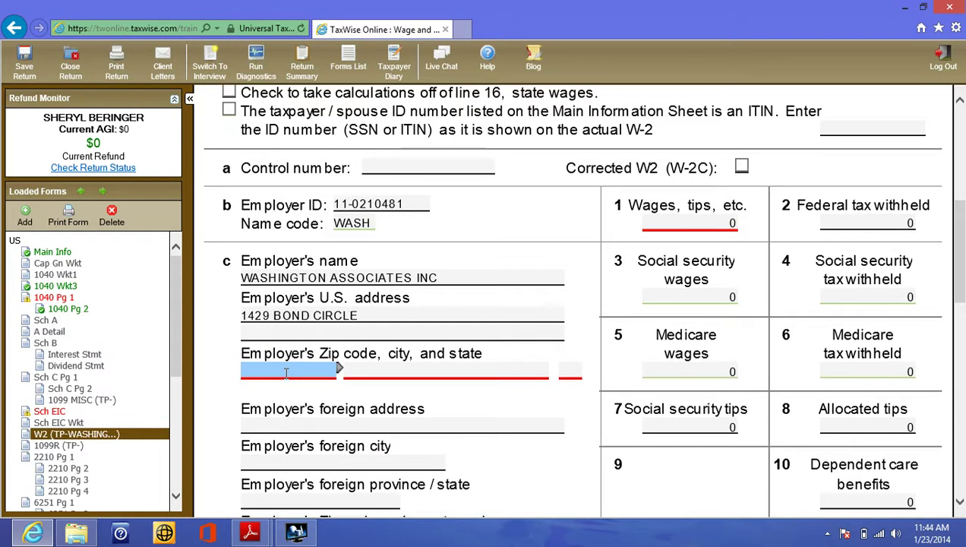
{"action": "type", "text": "28215-"}
{"action": "left_click", "coordinate": [671, 219]}
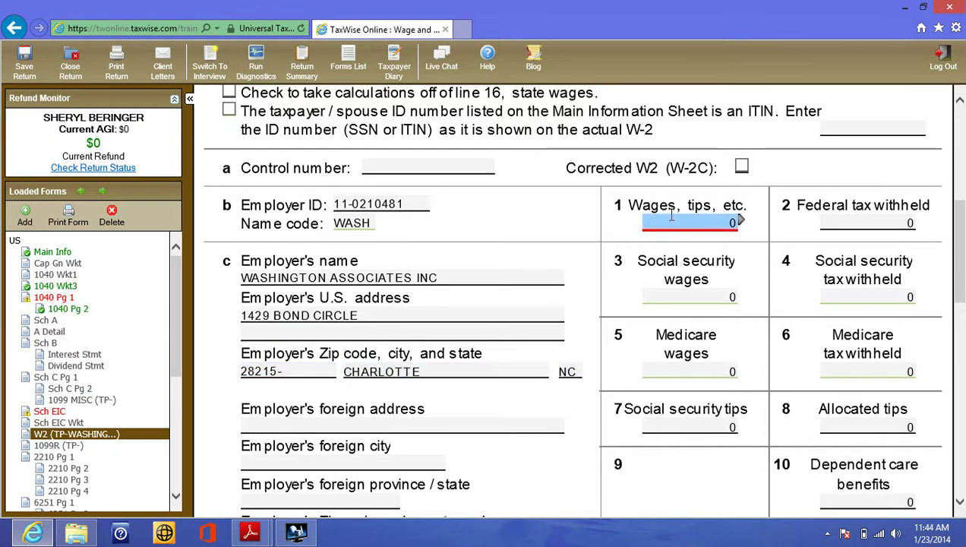
- Enter W-2 wages of 35229.43 in box 1 and federal tax withheld of 1023.90 in box 2
{"action": "key", "text": "BackSpace"}
{"action": "type", "text": "3"}
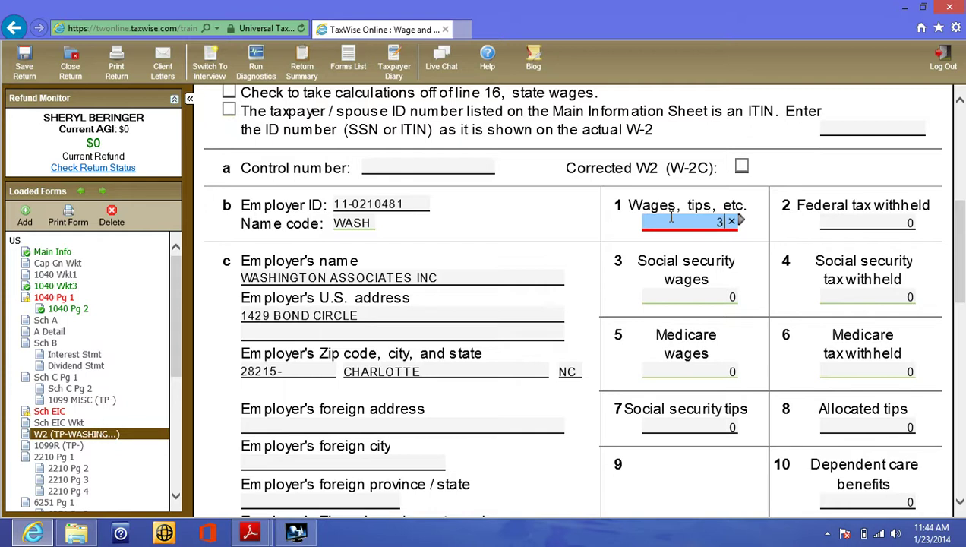
{"action": "type", "text": "5229.43"}
{"action": "left_click", "coordinate": [678, 198]}
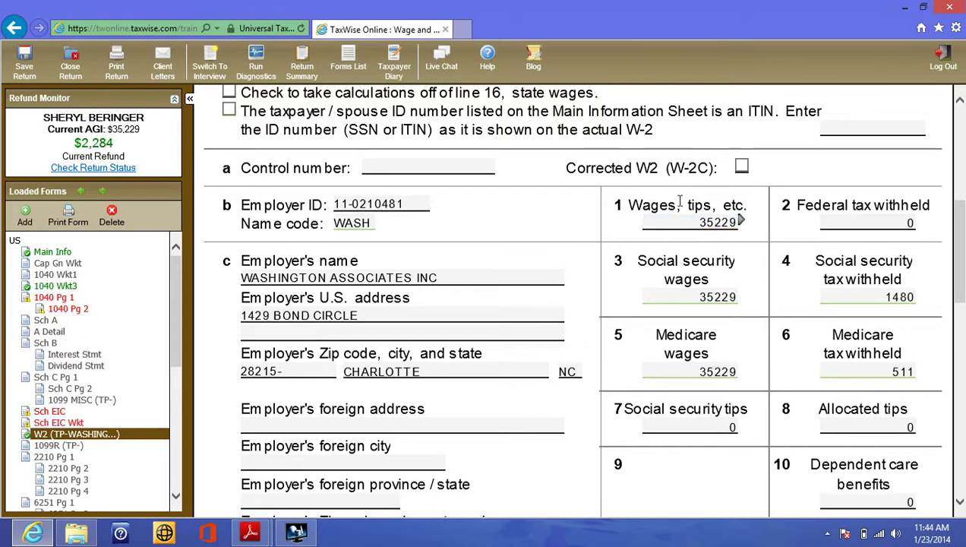
{"action": "left_click", "coordinate": [874, 219]}
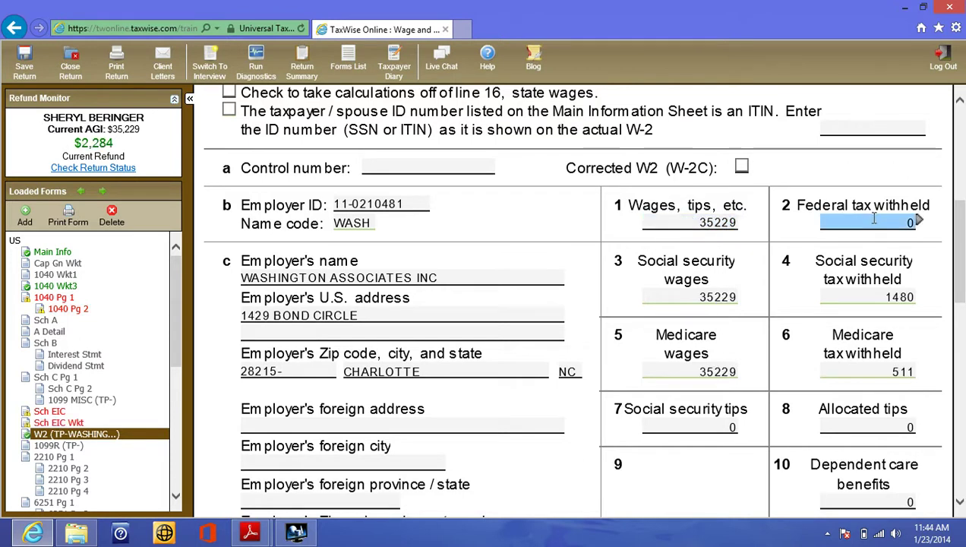
{"action": "key", "text": "BackSpace"}
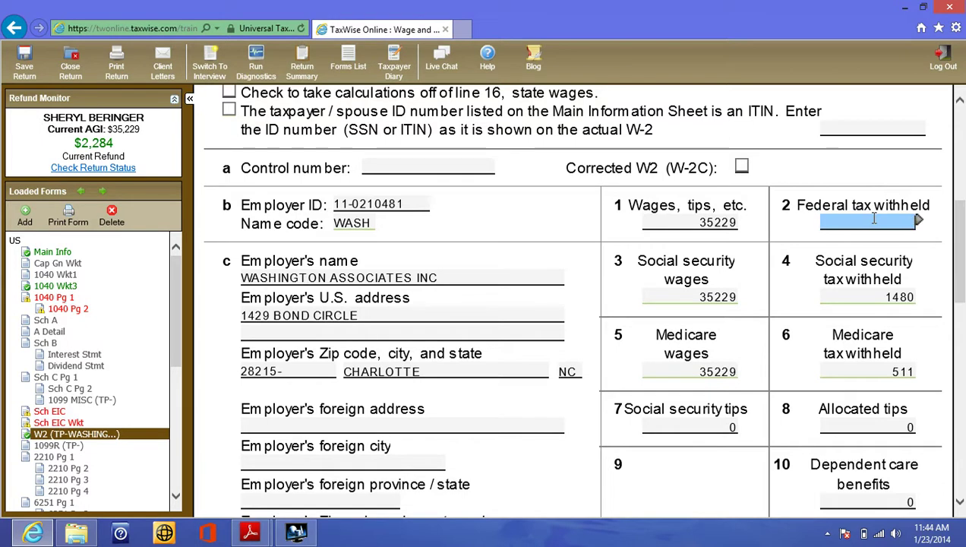
{"action": "type", "text": "1023.90"}
{"action": "left_click", "coordinate": [873, 210]}
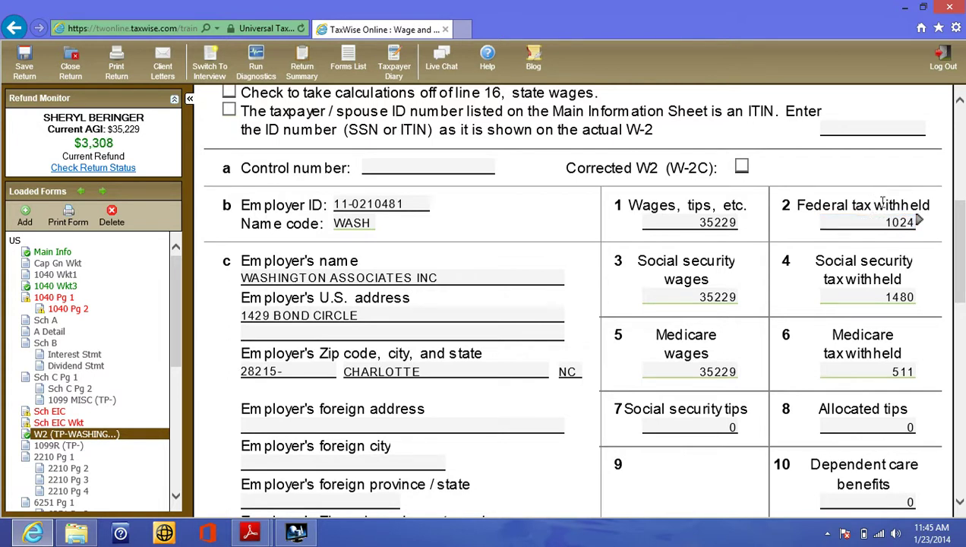
{"action": "left_click", "coordinate": [697, 295]}
- Check the entries against the sample W-2 PDF in Adobe Reader, then return to the form
{"action": "left_click", "coordinate": [248, 533]}
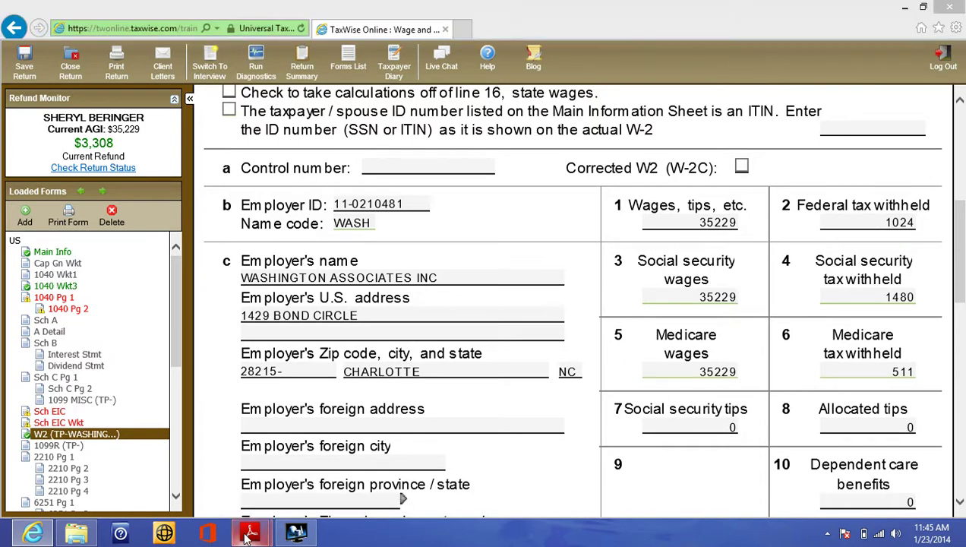
{"action": "left_click", "coordinate": [301, 479]}
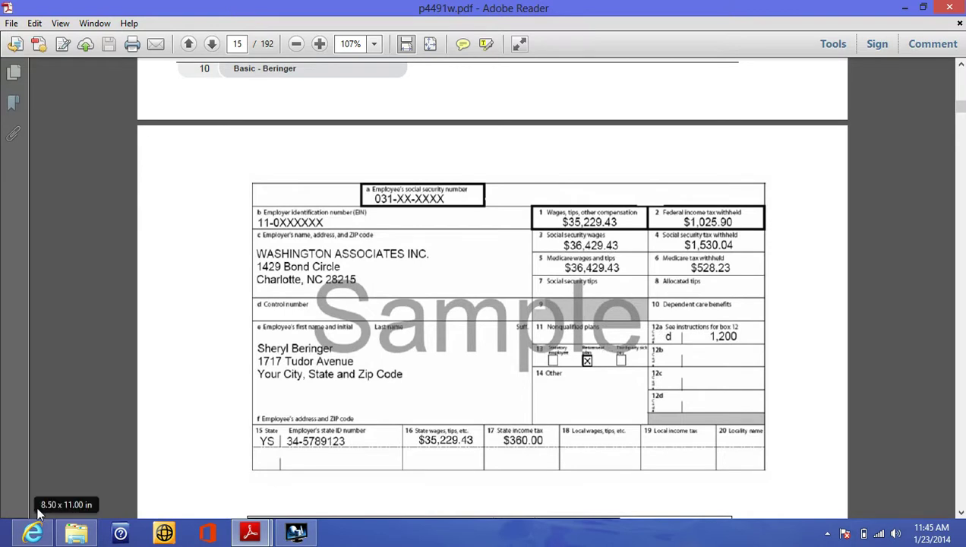
{"action": "left_click", "coordinate": [34, 531]}
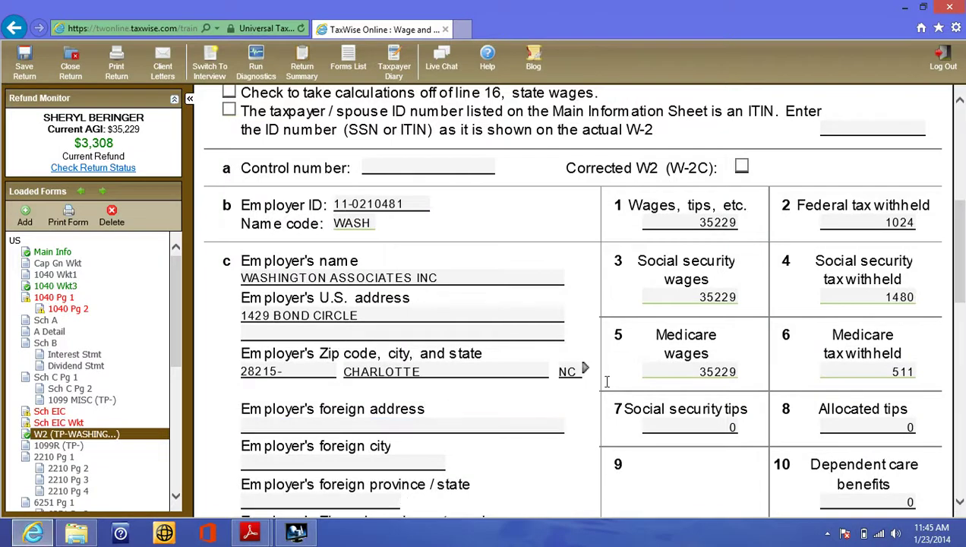
- Enter code D in the first box 12 code field of the W-2
{"action": "left_click", "coordinate": [869, 423]}
{"action": "scroll", "coordinate": [960, 504], "scroll_direction": "down", "scroll_amount": 4}
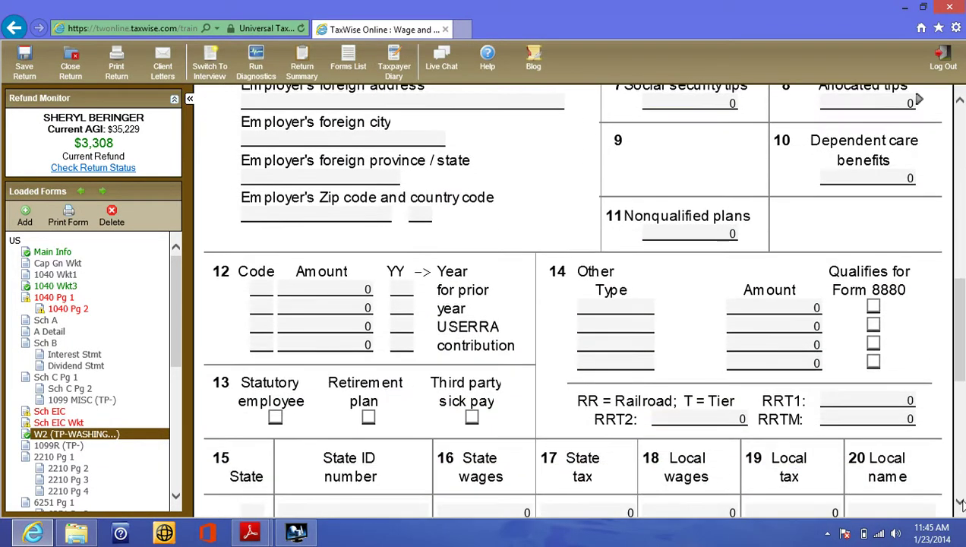
{"action": "left_click", "coordinate": [261, 326]}
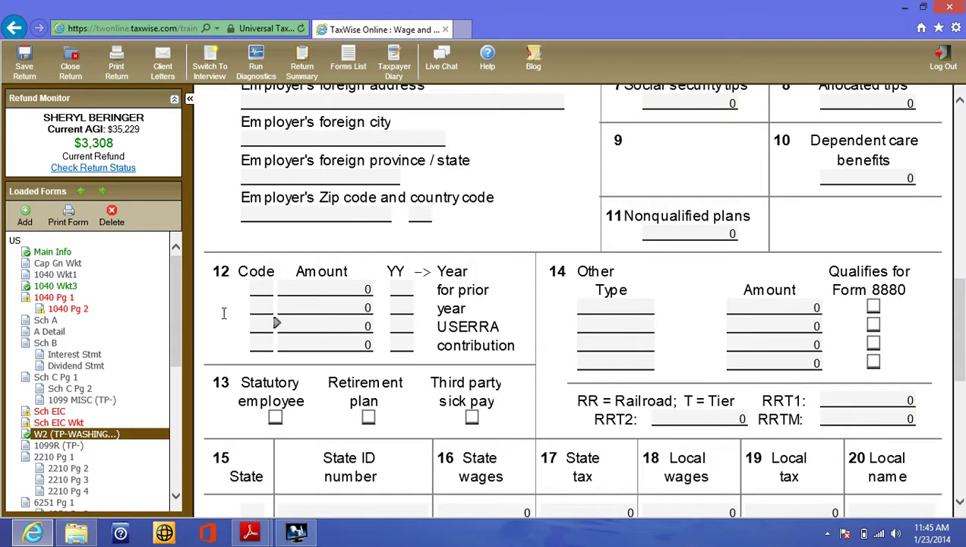
{"action": "left_click", "coordinate": [256, 287]}
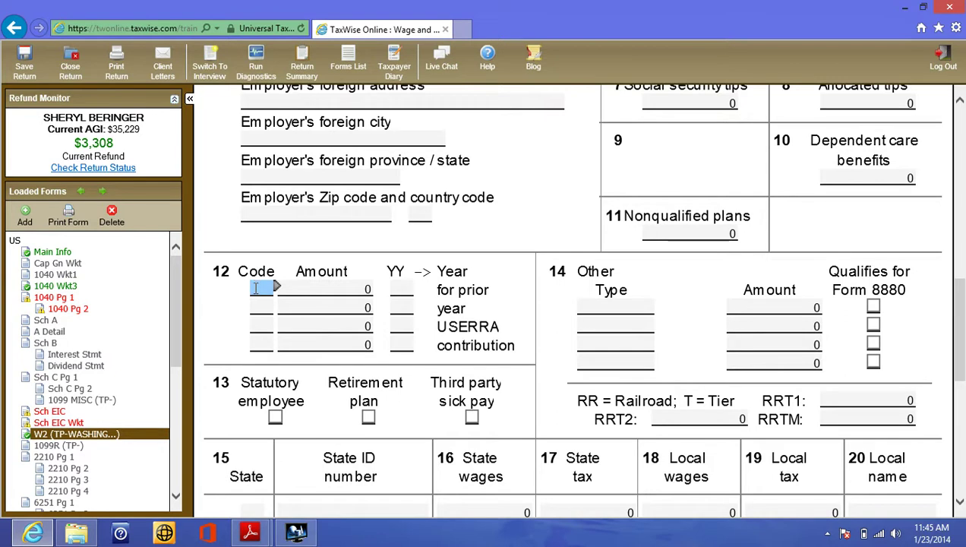
{"action": "left_click", "coordinate": [291, 288]}
{"action": "left_click", "coordinate": [255, 308]}
{"action": "left_click", "coordinate": [257, 322]}
{"action": "left_click", "coordinate": [257, 343]}
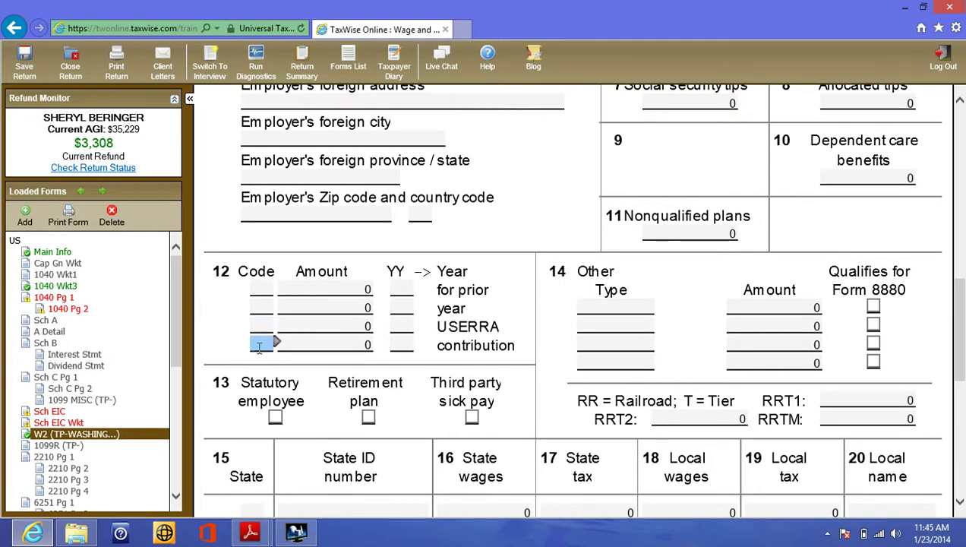
{"action": "left_click", "coordinate": [255, 288]}
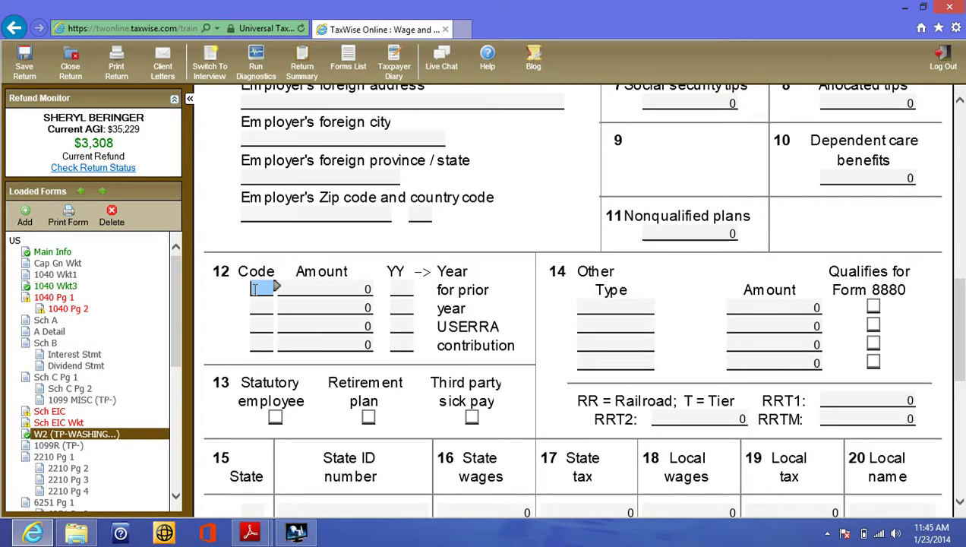
{"action": "type", "text": "D"}
- Give box 12 code D an amount of 1200 and tick the box 13 retirement plan
{"action": "left_click", "coordinate": [289, 288]}
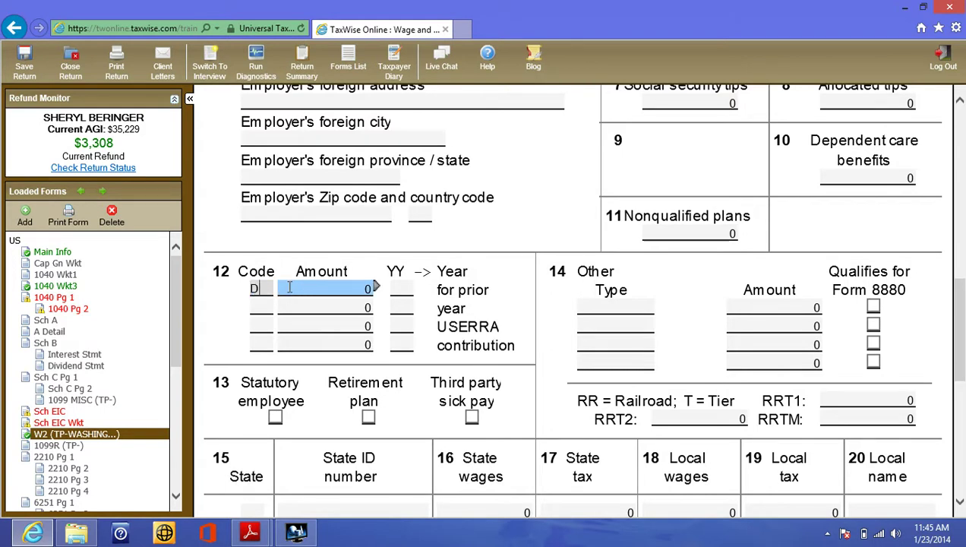
{"action": "type", "text": "1200"}
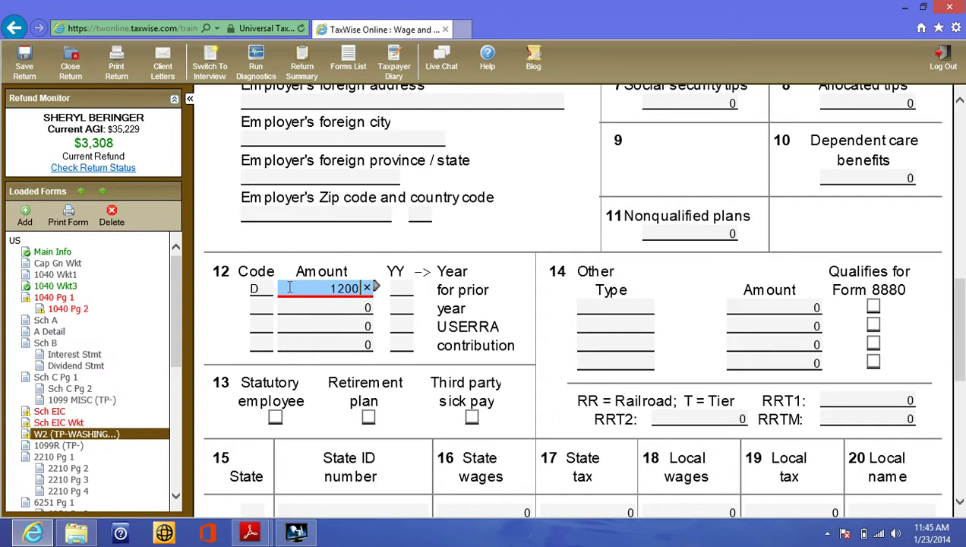
{"action": "left_click", "coordinate": [300, 343]}
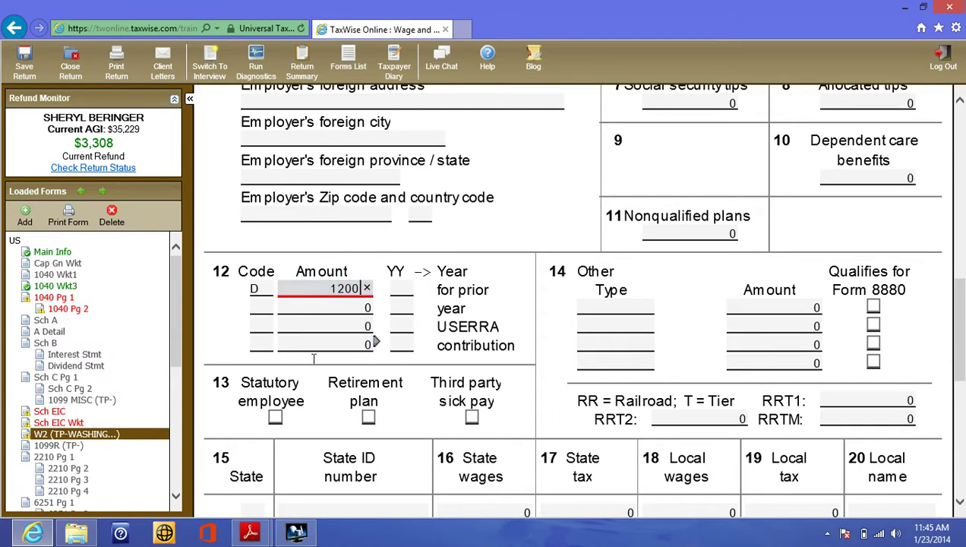
{"action": "left_click", "coordinate": [369, 419]}
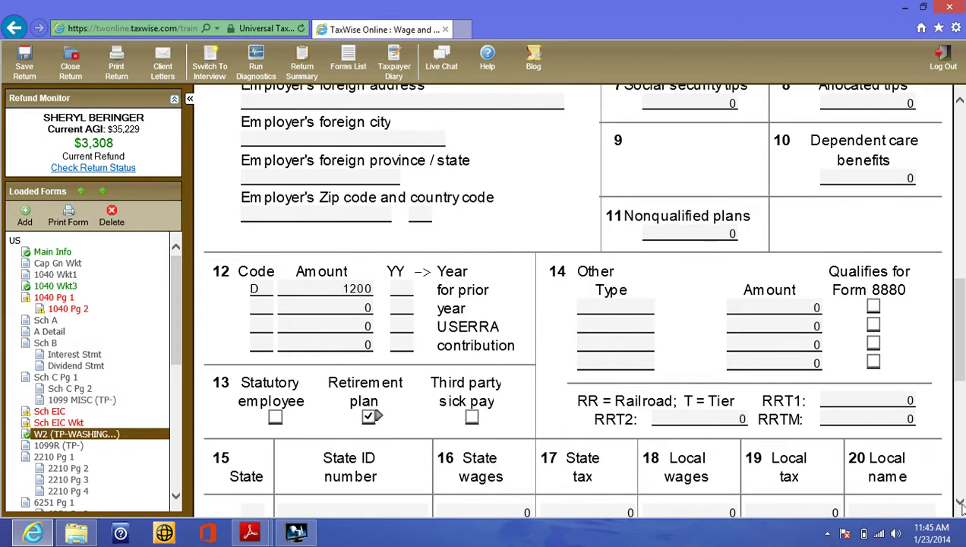
- Fill the W-2 state line with MT, the employer's state ID and 360 state tax, then review the upper boxes
{"action": "scroll", "coordinate": [959, 505], "scroll_direction": "down", "scroll_amount": 3}
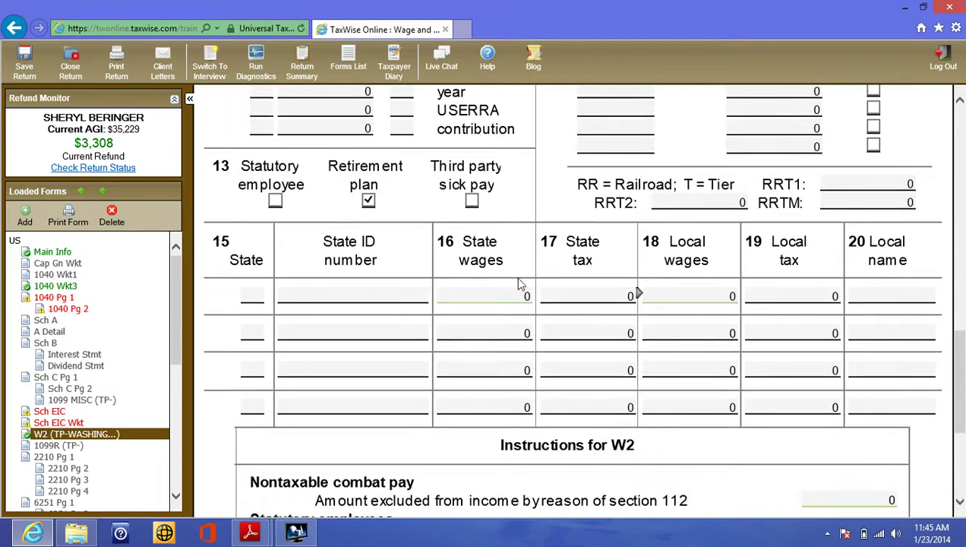
{"action": "left_click", "coordinate": [243, 293]}
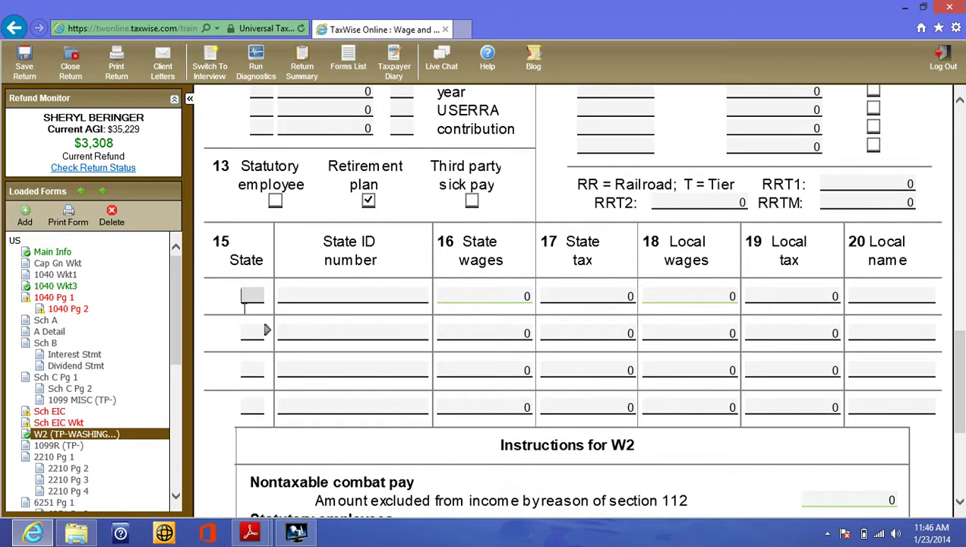
{"action": "type", "text": "MT"}
{"action": "left_click", "coordinate": [285, 294]}
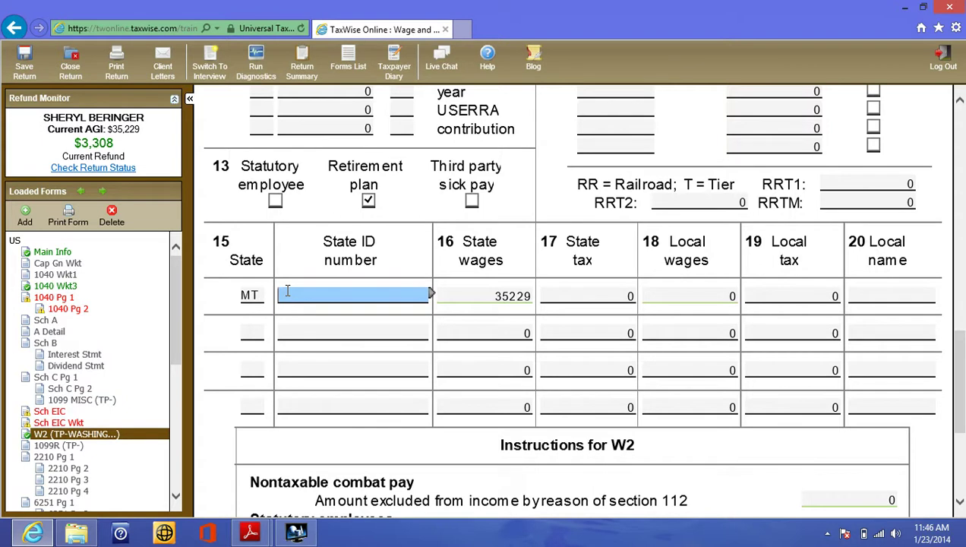
{"action": "type", "text": "345789123"}
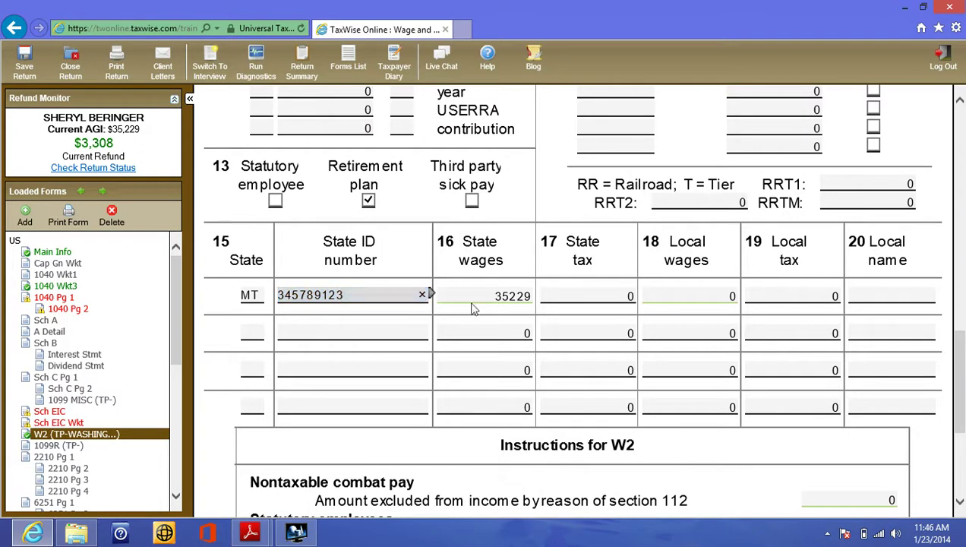
{"action": "left_click", "coordinate": [564, 304]}
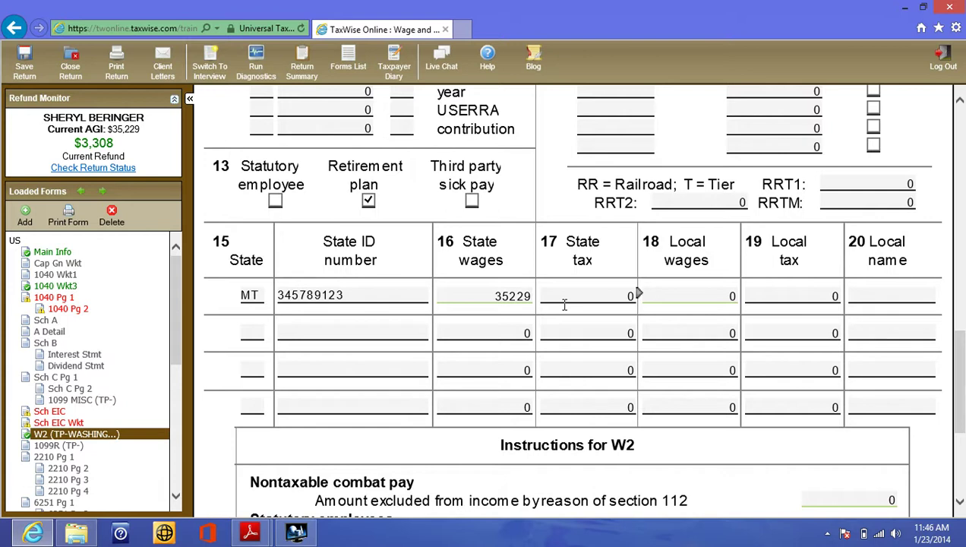
{"action": "left_click", "coordinate": [564, 301]}
{"action": "type", "text": "360"}
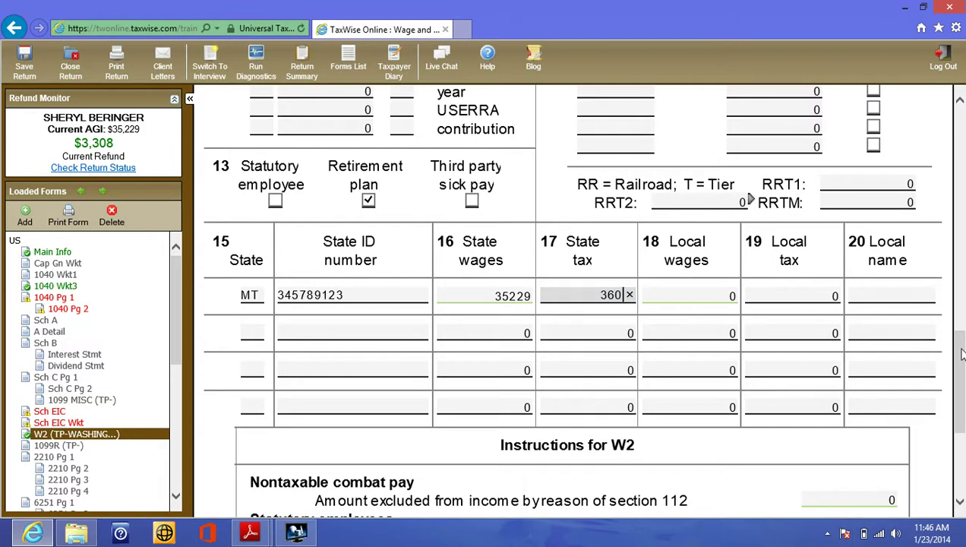
{"action": "left_click_drag", "start_coordinate": [958, 349], "coordinate": [951, 220]}
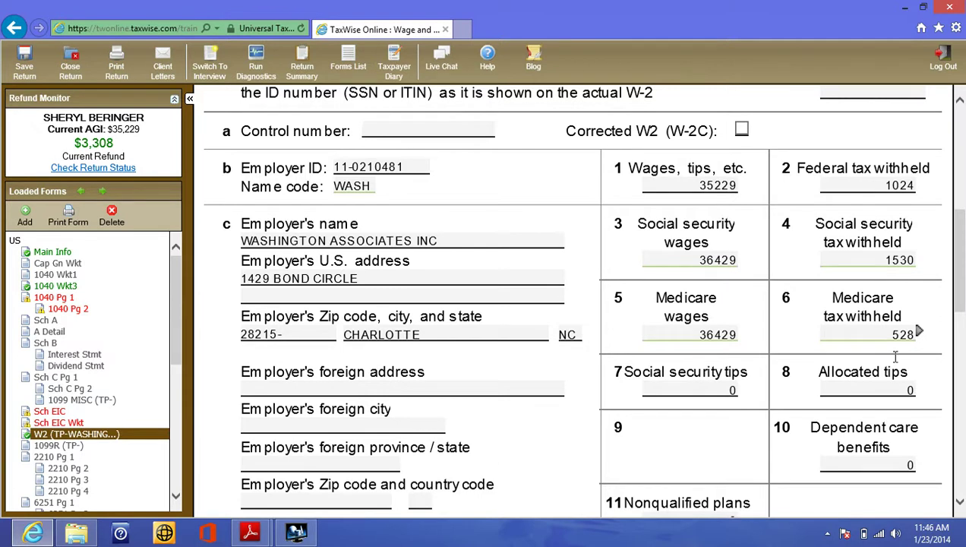
{"action": "left_click", "coordinate": [869, 378]}
- Show p4491w.pdf in Adobe Reader scrolled down to the sample 1099-G, then return to TaxWise
{"action": "mouse_move", "coordinate": [255, 535]}
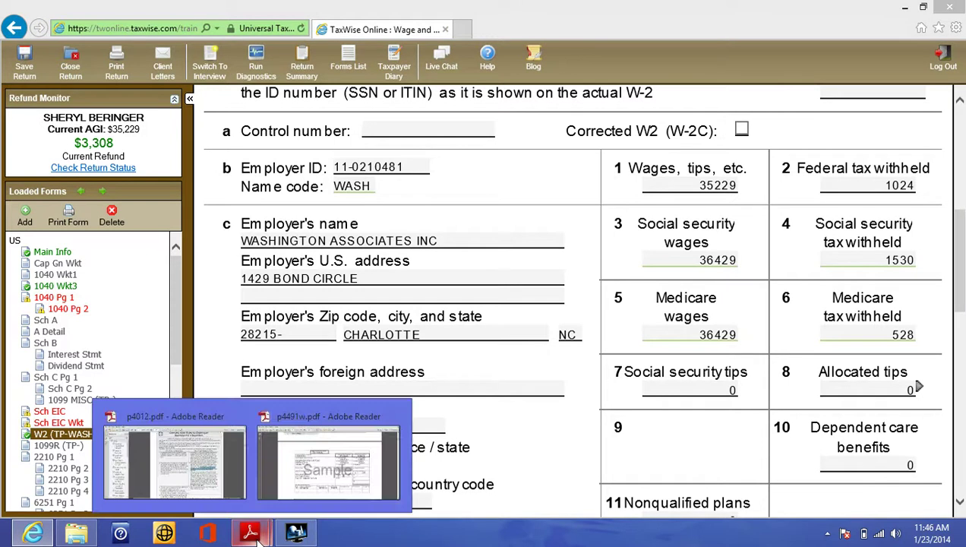
{"action": "left_click", "coordinate": [307, 459]}
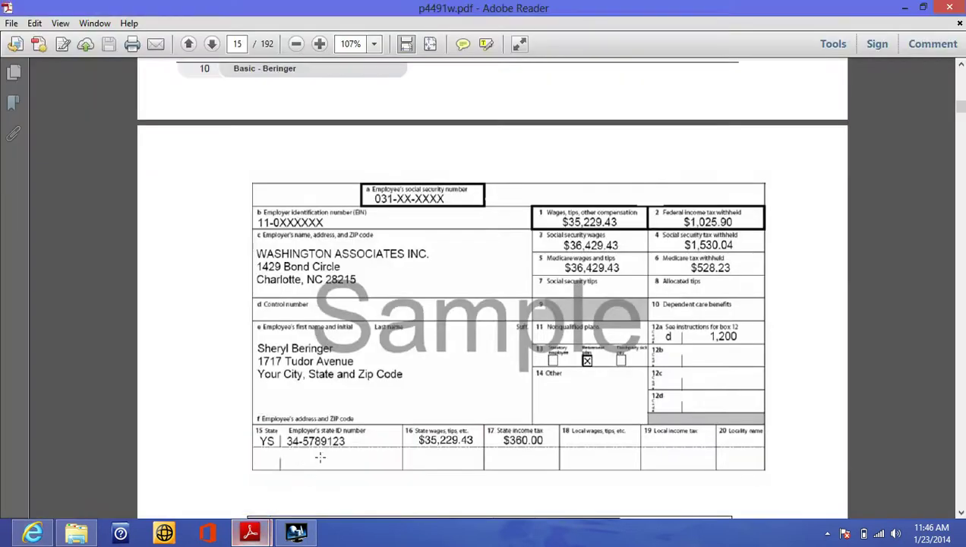
{"action": "scroll", "coordinate": [895, 494], "scroll_direction": "down", "scroll_amount": 2}
{"action": "scroll", "coordinate": [896, 494], "scroll_direction": "down", "scroll_amount": 5}
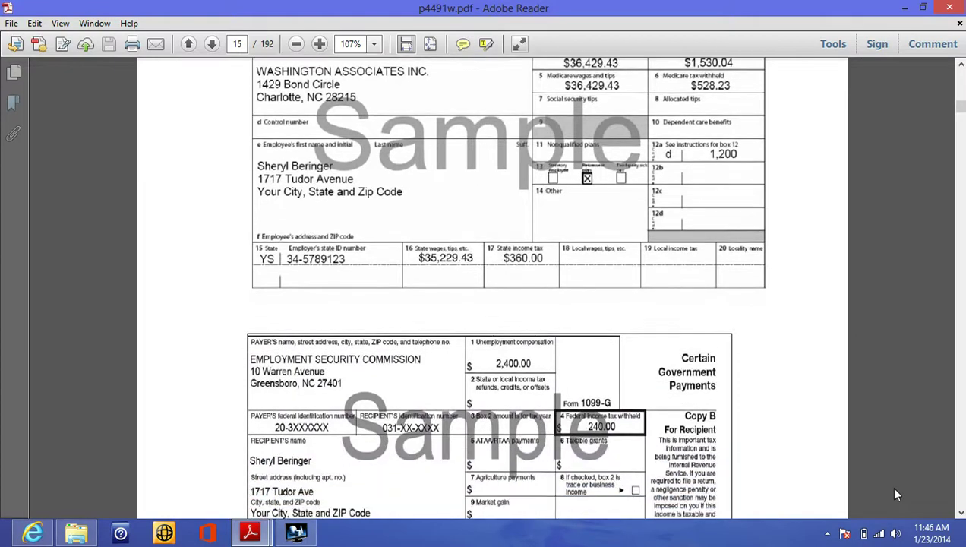
{"action": "scroll", "coordinate": [896, 494], "scroll_direction": "down", "scroll_amount": 2}
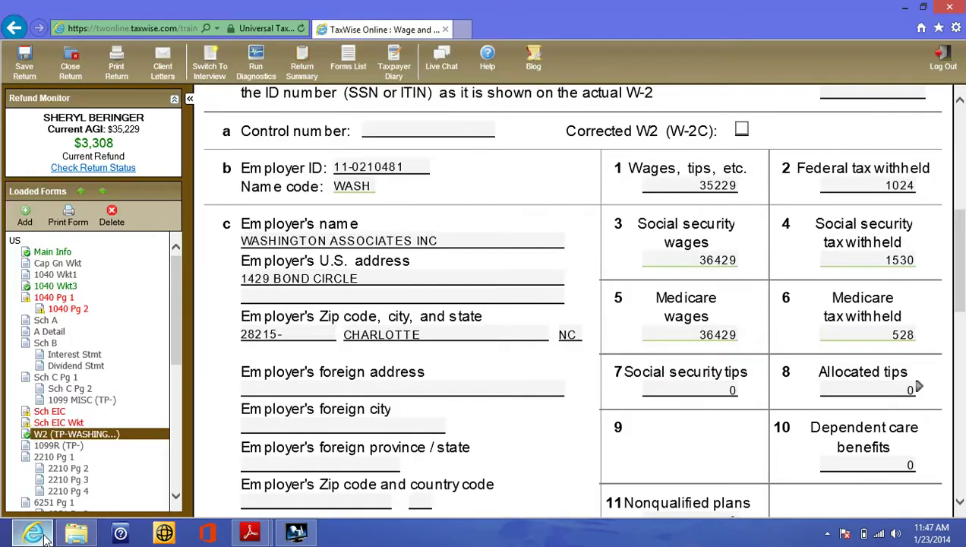
{"action": "left_click", "coordinate": [45, 537]}
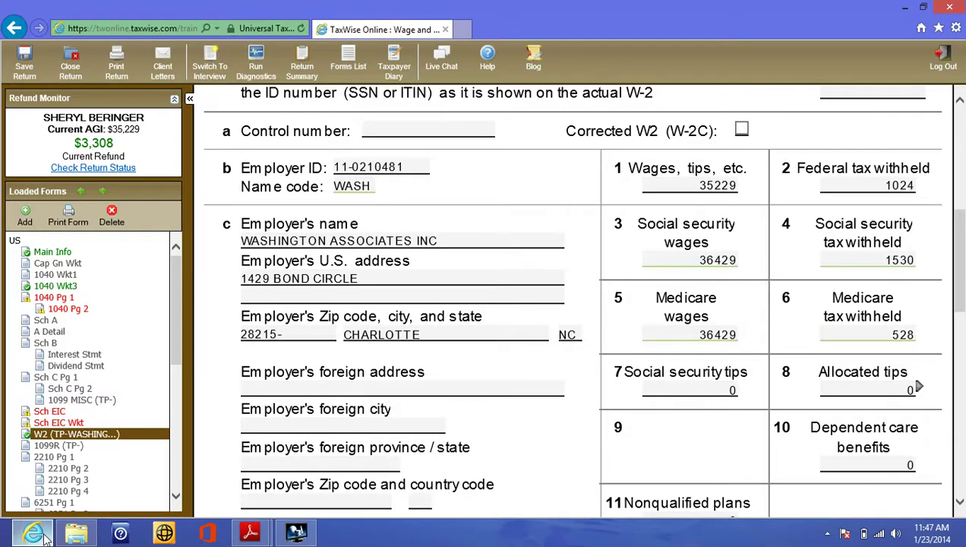
- Search 'UN' in Add a Form and add the 1099G Wkt unemployment benefits worksheet
{"action": "left_click", "coordinate": [27, 221]}
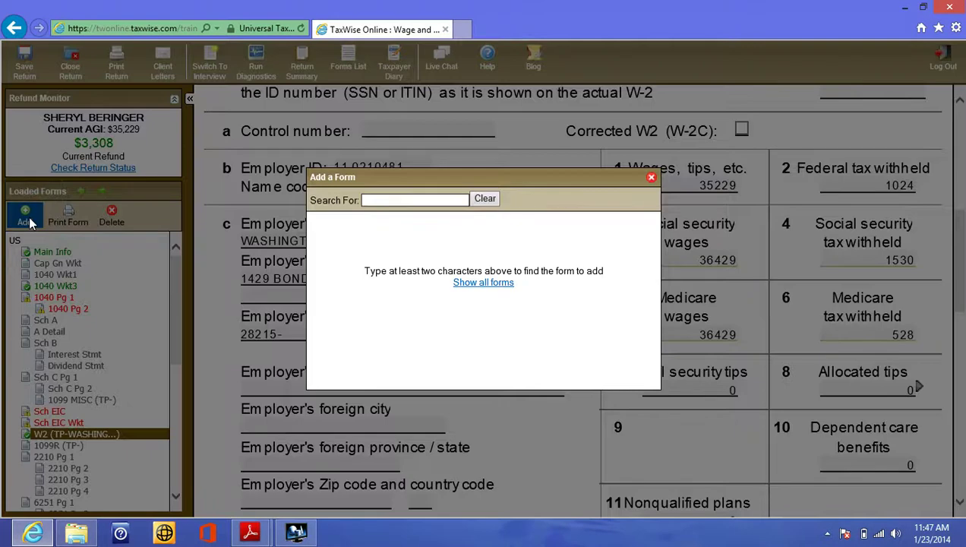
{"action": "type", "text": "1099"}
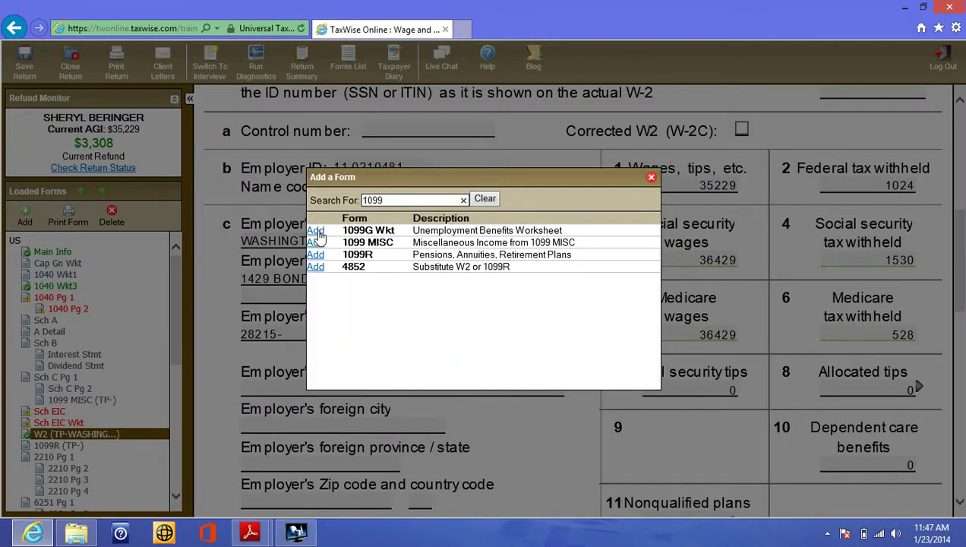
{"action": "key", "text": "BackSpace"}
{"action": "key", "text": "BackSpace"}
{"action": "key", "text": "BackSpace"}
{"action": "key", "text": "BackSpace"}
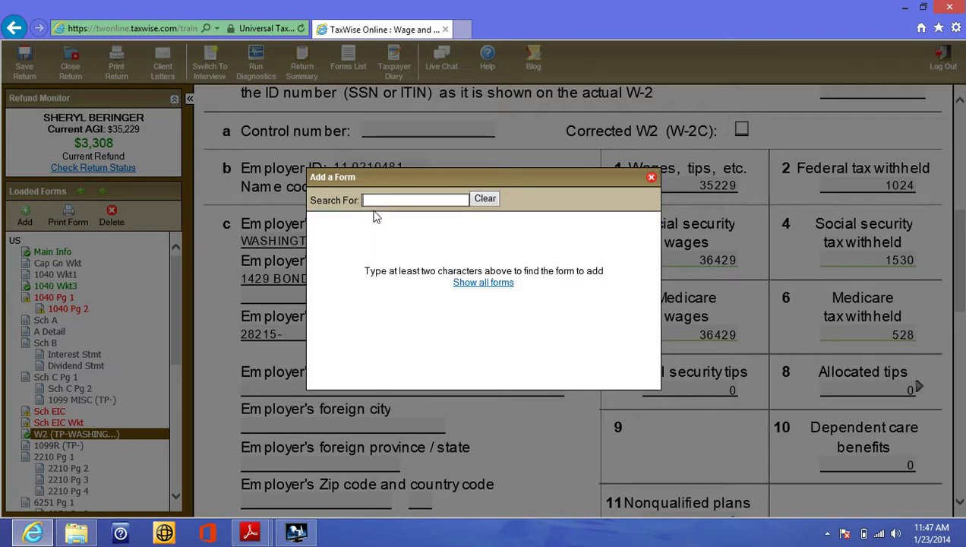
{"action": "type", "text": "UN"}
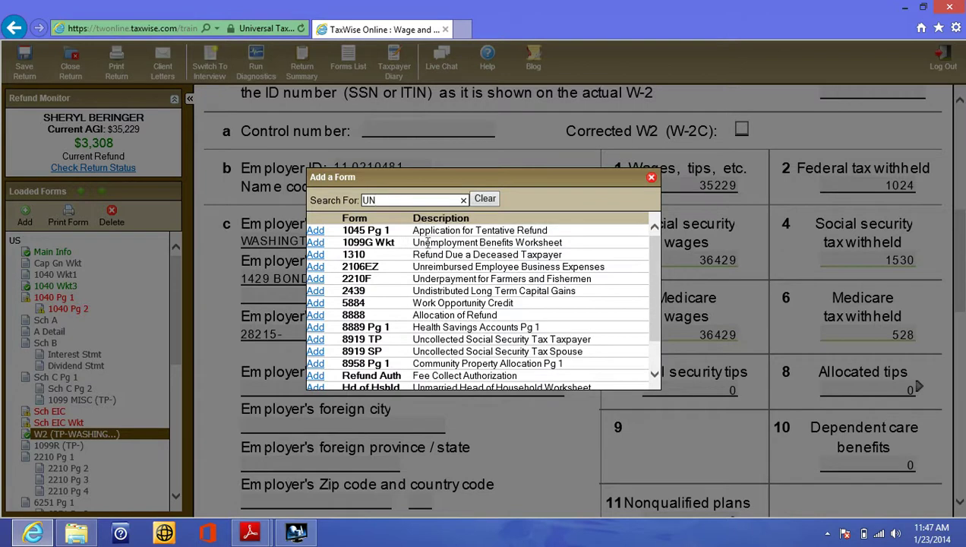
{"action": "left_click", "coordinate": [318, 243]}
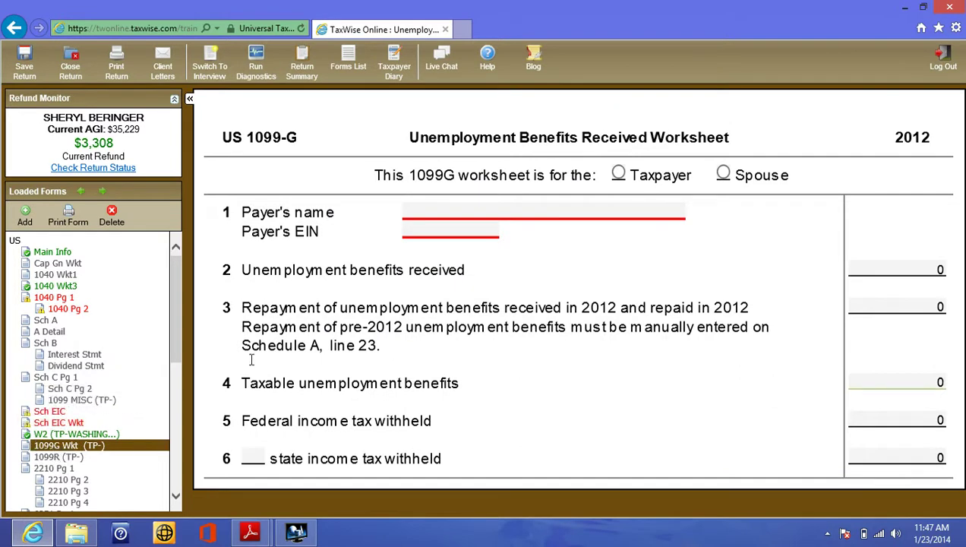
{"action": "left_click", "coordinate": [423, 210]}
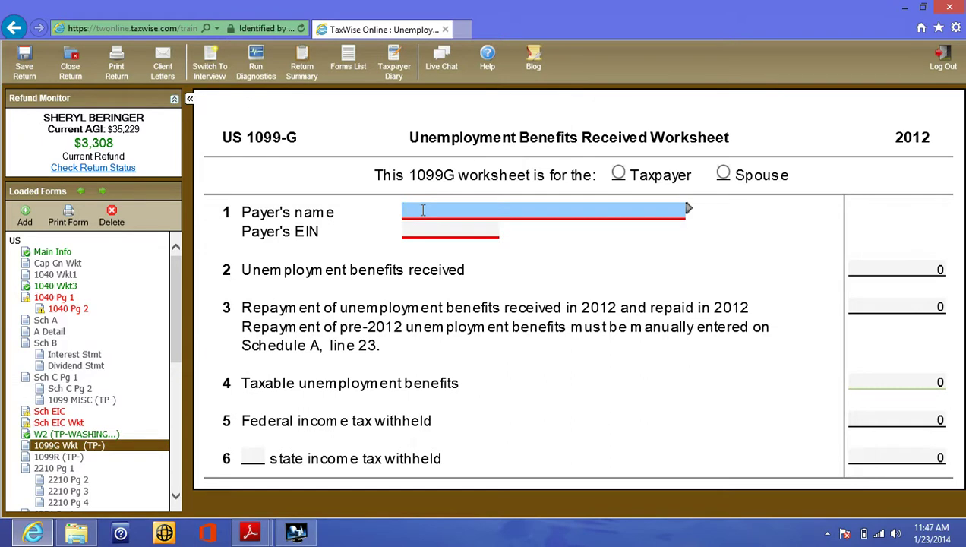
{"action": "key", "text": "Tab"}
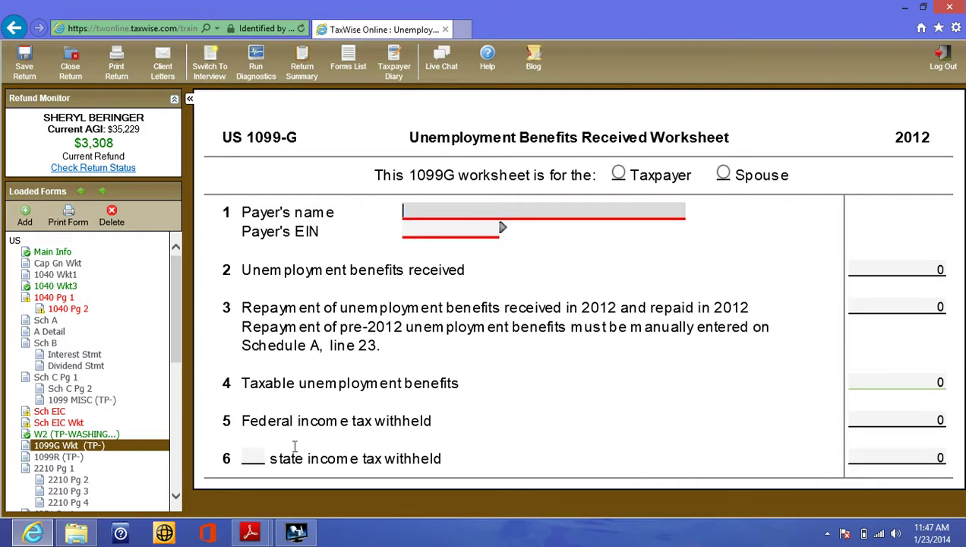
{"action": "mouse_move", "coordinate": [258, 536]}
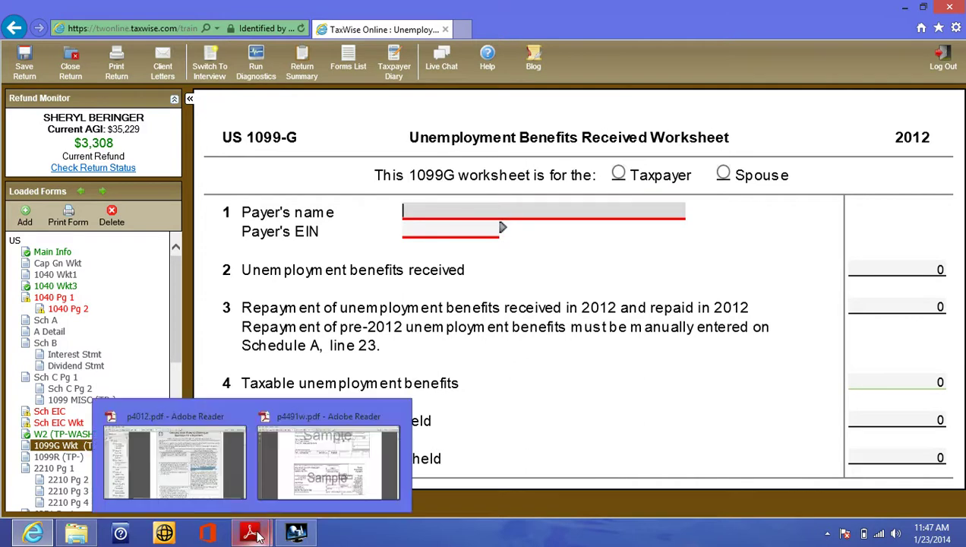
{"action": "left_click", "coordinate": [302, 455]}
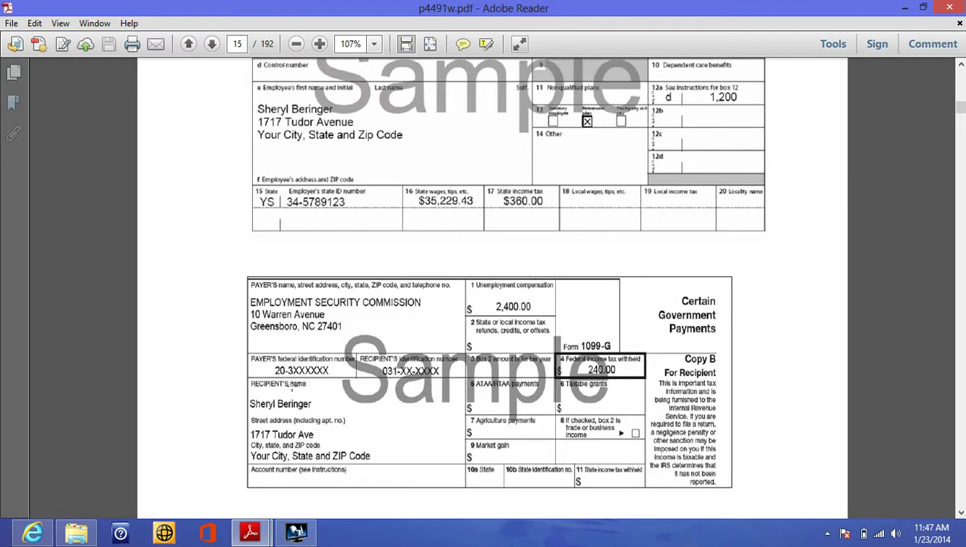
{"action": "left_click", "coordinate": [37, 533]}
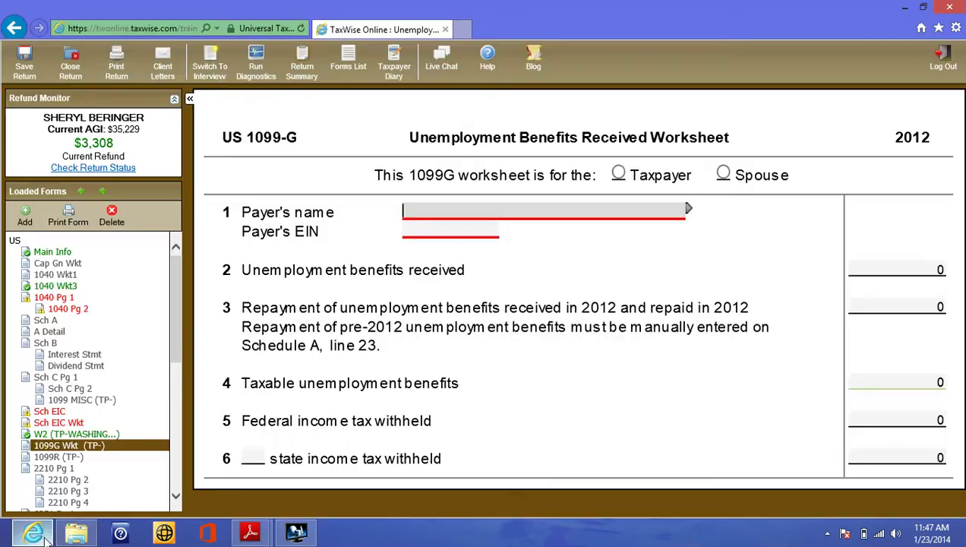
- Enter the payer name Employment Security Commission and the payer's EIN on the 1099-G worksheet
{"action": "left_click", "coordinate": [428, 206]}
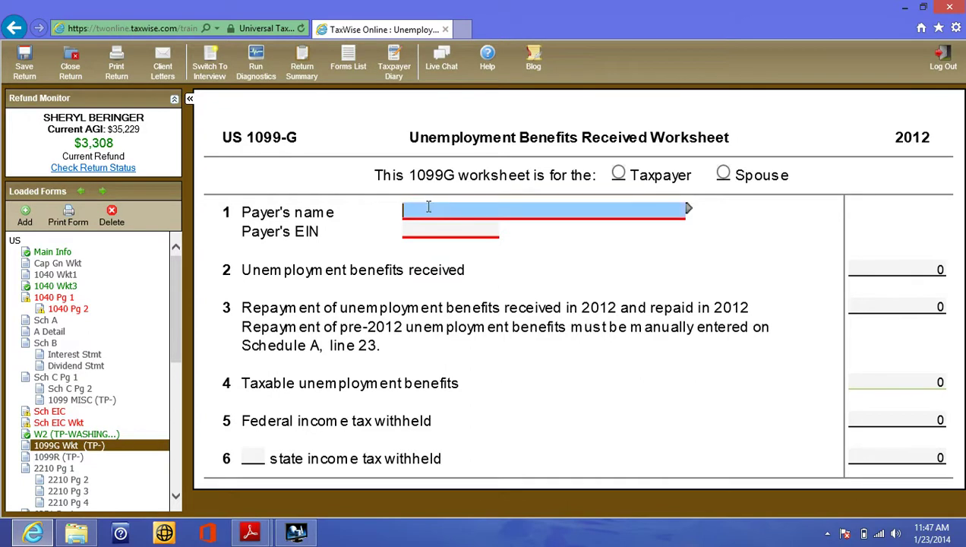
{"action": "type", "text": "WMPLOYMENT S"}
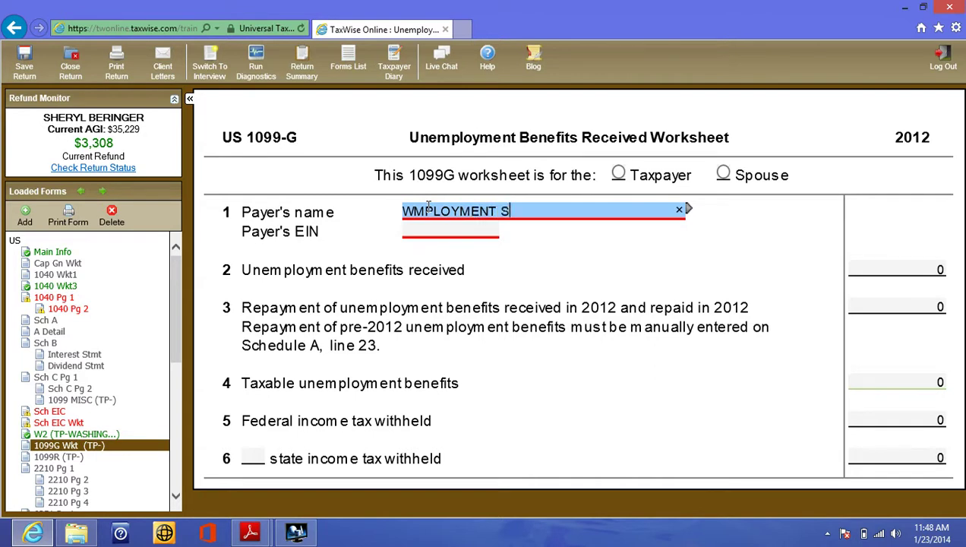
{"action": "type", "text": "ECURITY COMMISION"}
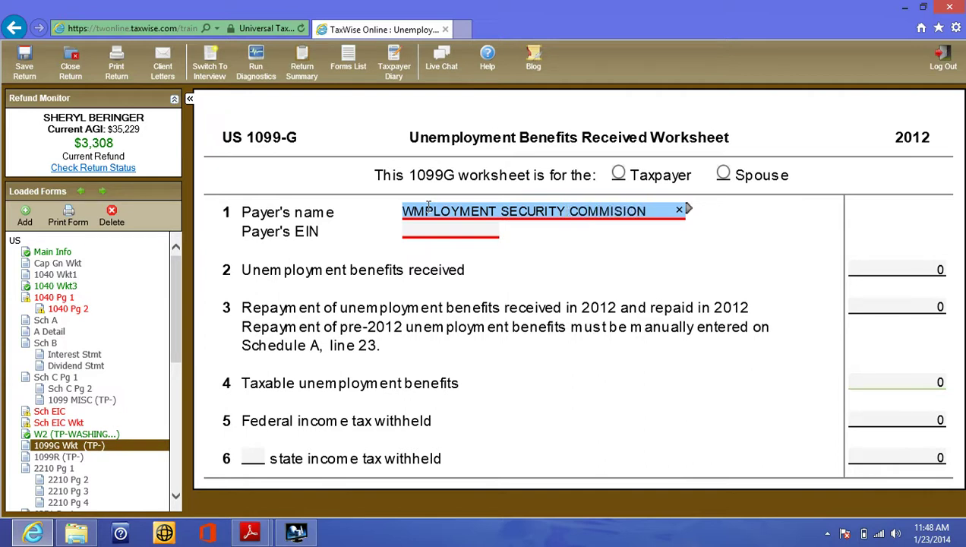
{"action": "key", "text": "Left"}
{"action": "key", "text": "Left"}
{"action": "key", "text": "Left"}
{"action": "type", "text": "S"}
{"action": "left_click", "coordinate": [366, 220]}
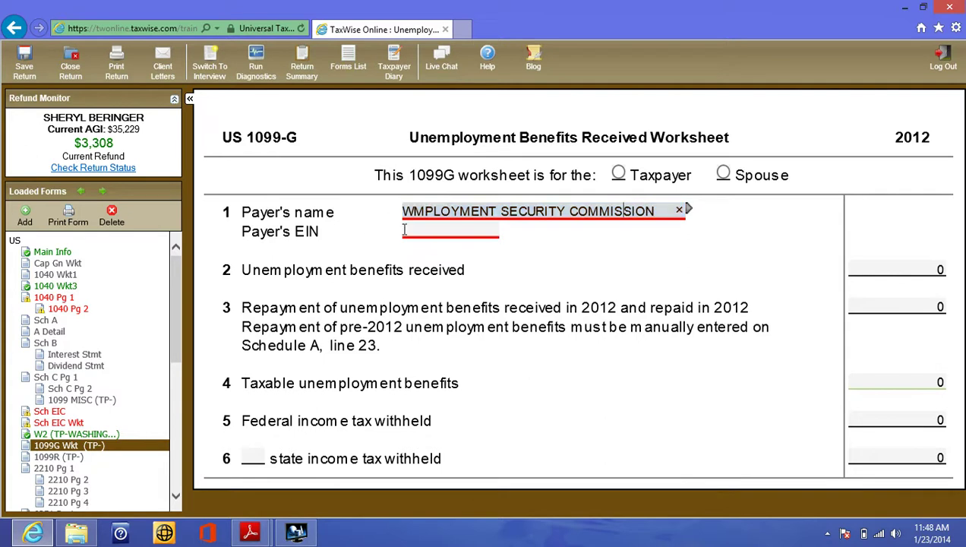
{"action": "left_click", "coordinate": [406, 230]}
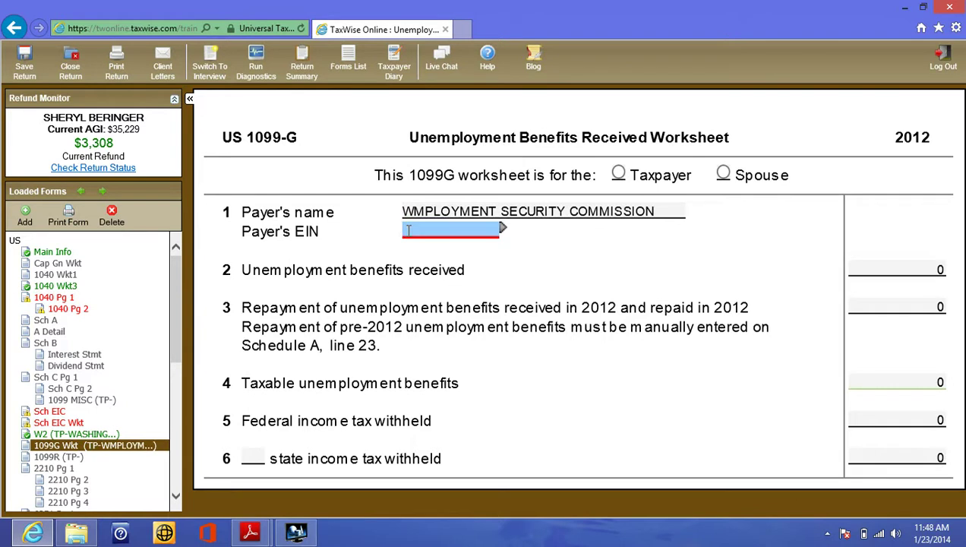
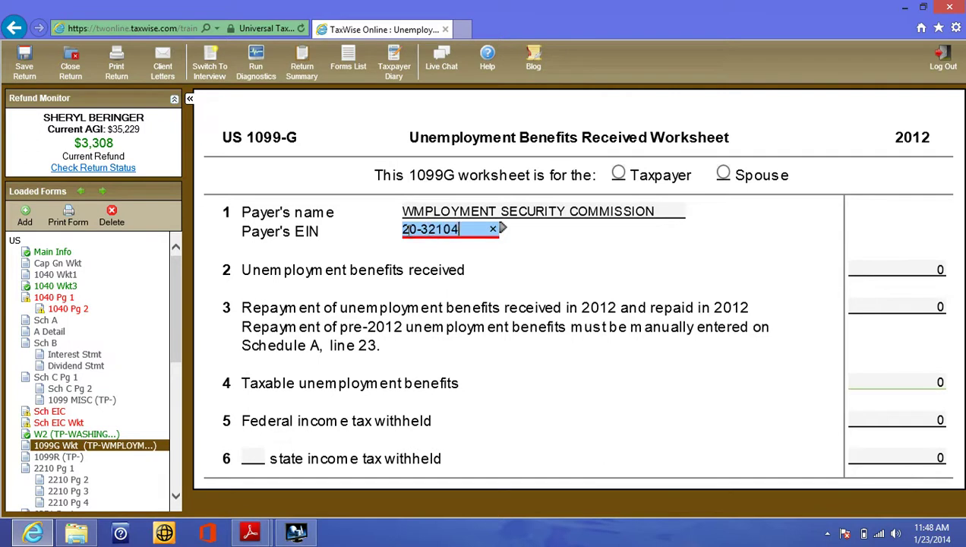
{"action": "left_click", "coordinate": [468, 251]}
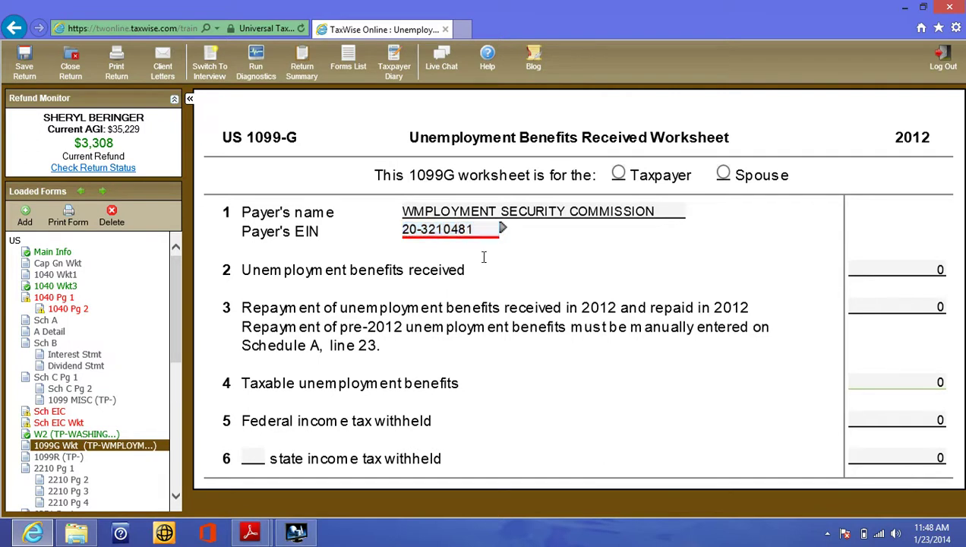
- Enter 2400 unemployment benefits on line 2 and 240 federal tax withheld on line 5
{"action": "left_click", "coordinate": [854, 272]}
{"action": "key", "text": "BackSpace"}
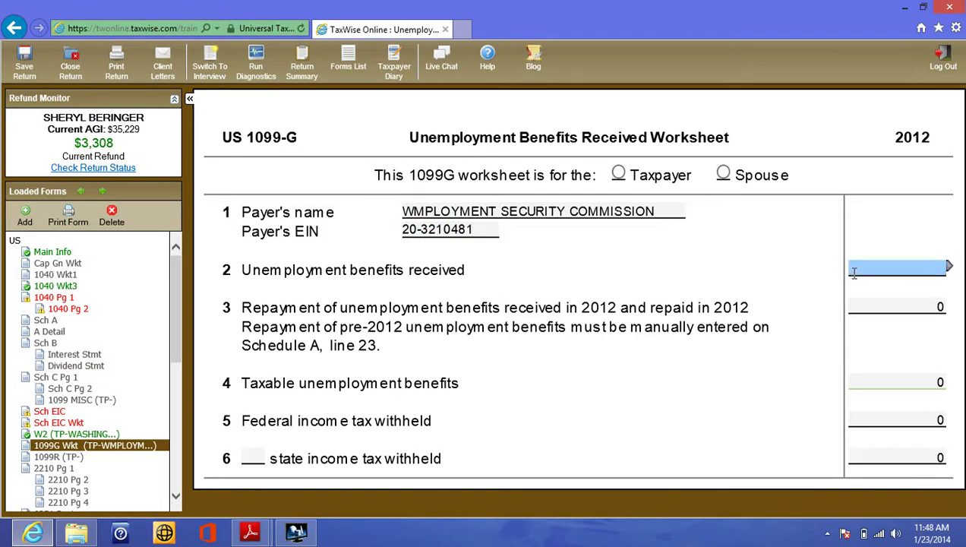
{"action": "type", "text": "2400"}
{"action": "left_click", "coordinate": [837, 308]}
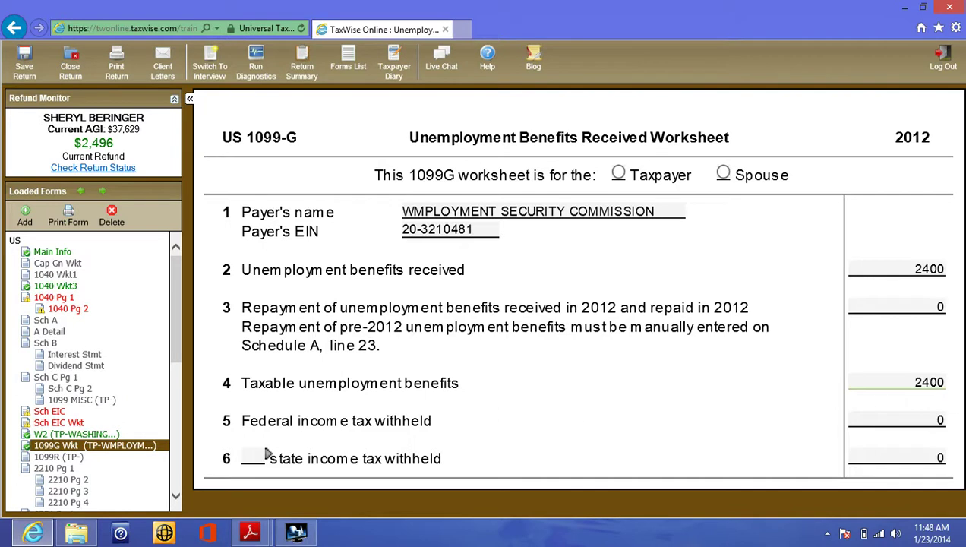
{"action": "left_click", "coordinate": [924, 420]}
{"action": "key", "text": "BackSpace"}
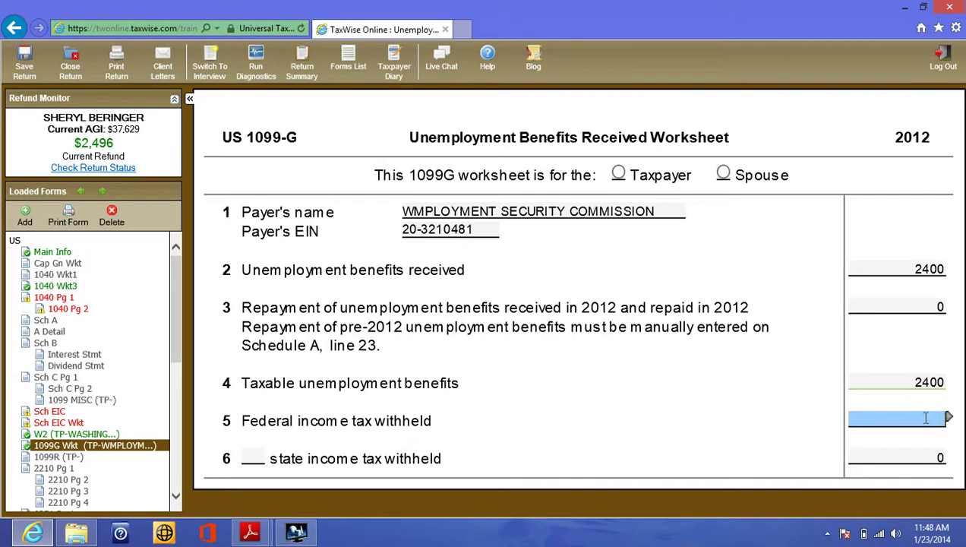
{"action": "type", "text": "240"}
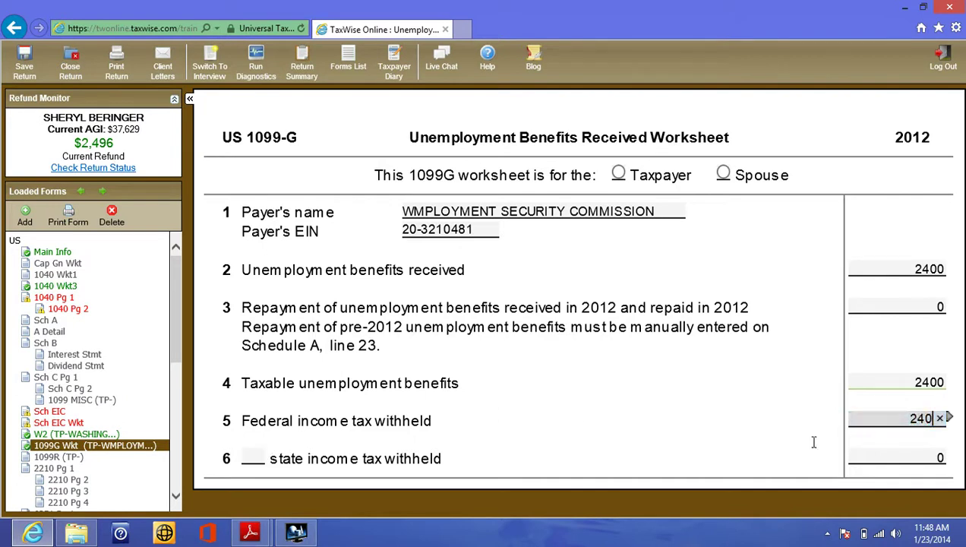